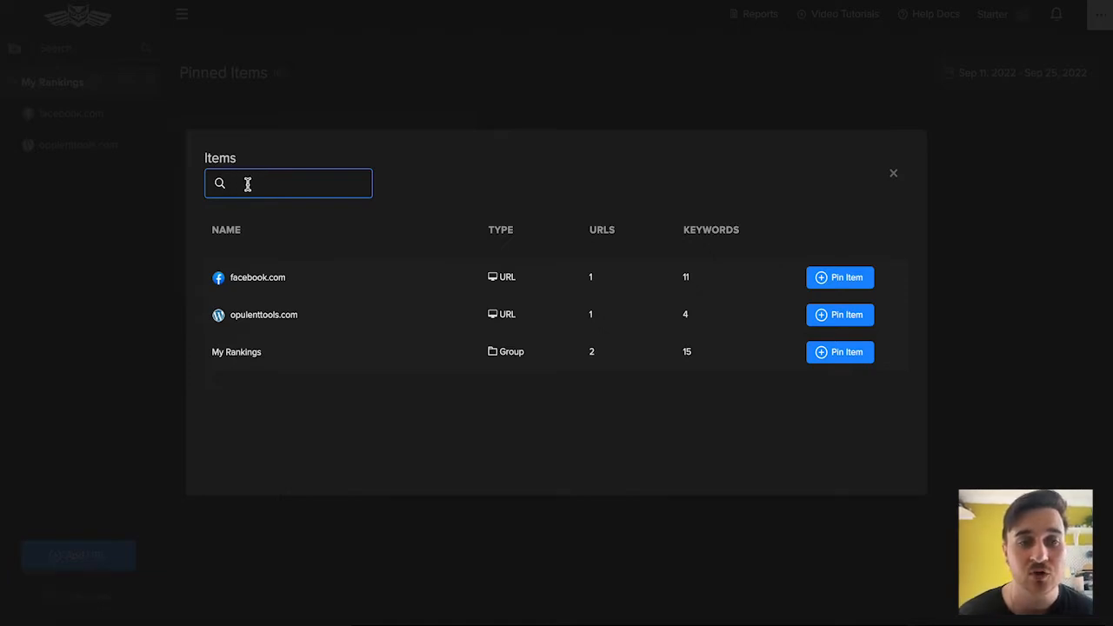
# Pin the opulenttools.com URL to the dashboard's pinned items
pyautogui.click(426, 201)
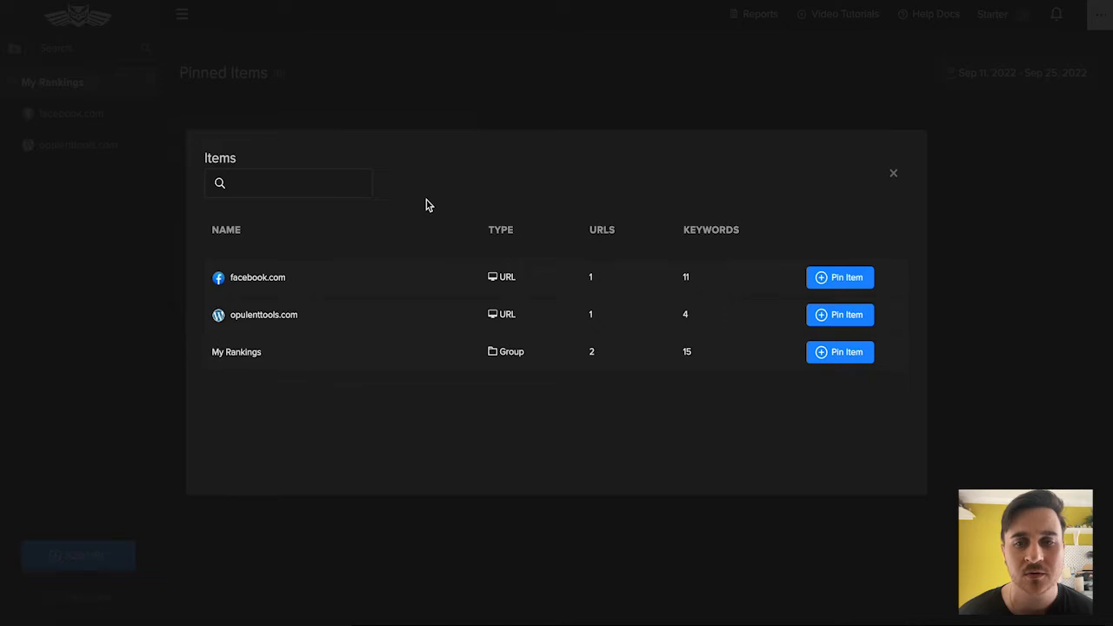
pyautogui.click(847, 315)
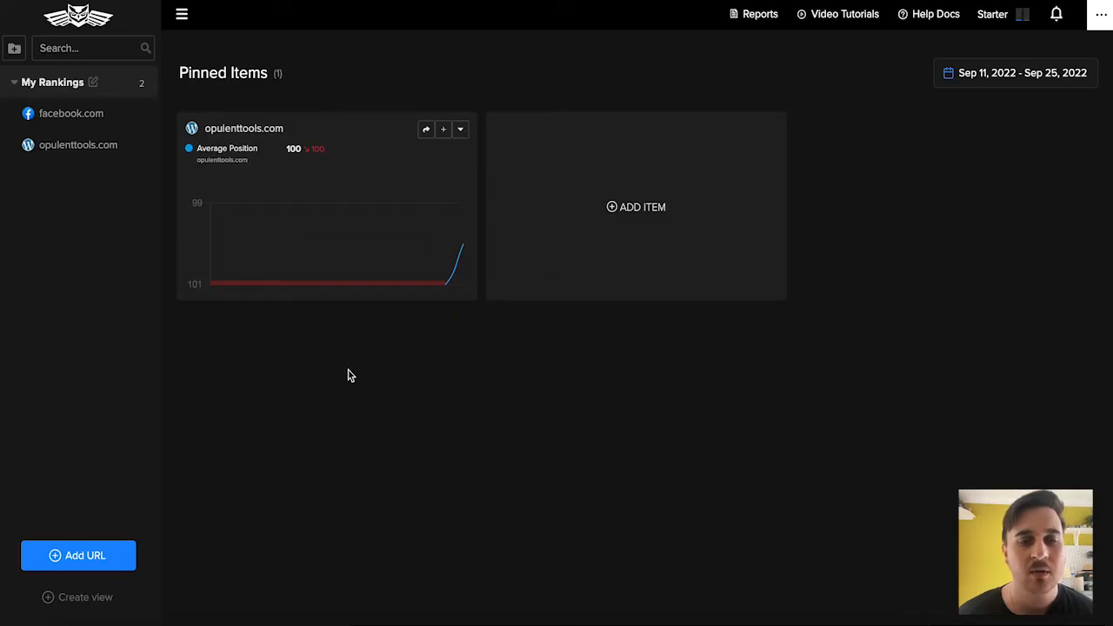
# Inspect the pinned opulenttools.com average position chart by date and view its private sharing link
pyautogui.moveTo(318, 216)
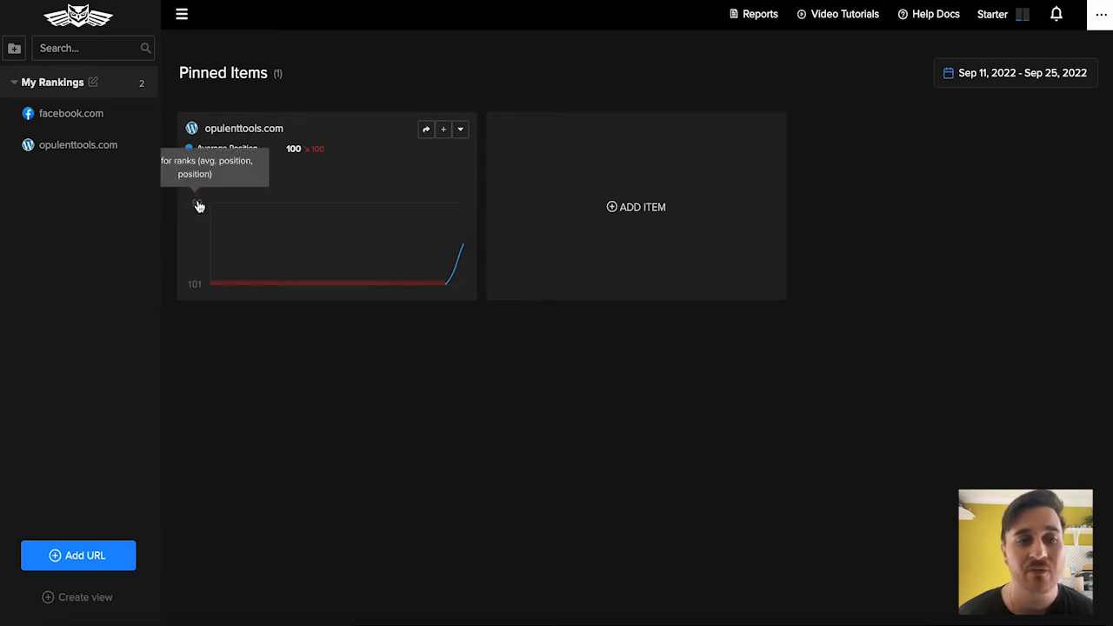
pyautogui.moveTo(242, 287)
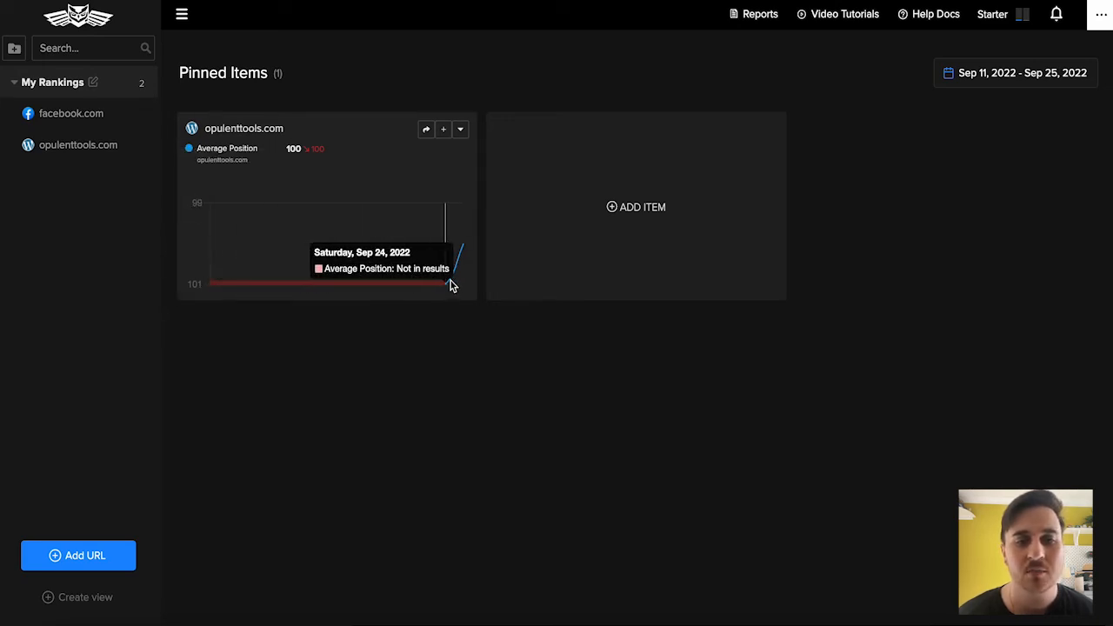
pyautogui.click(426, 132)
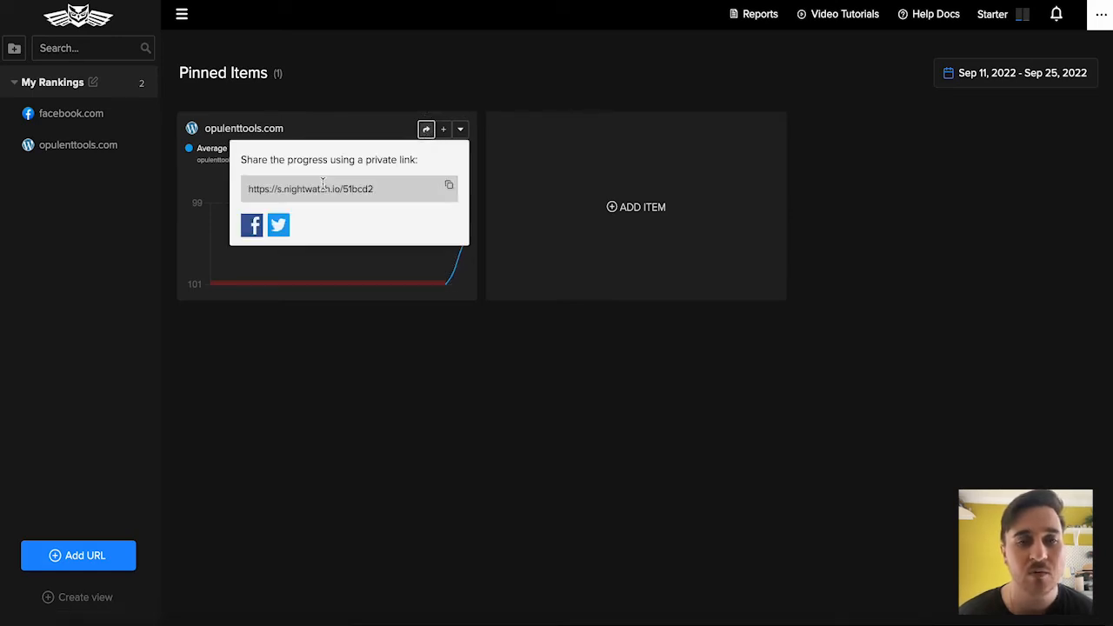
# Add the Search Visibility, Click Potential and Total Keywords metrics to the pinned opulenttools.com chart
pyautogui.click(444, 132)
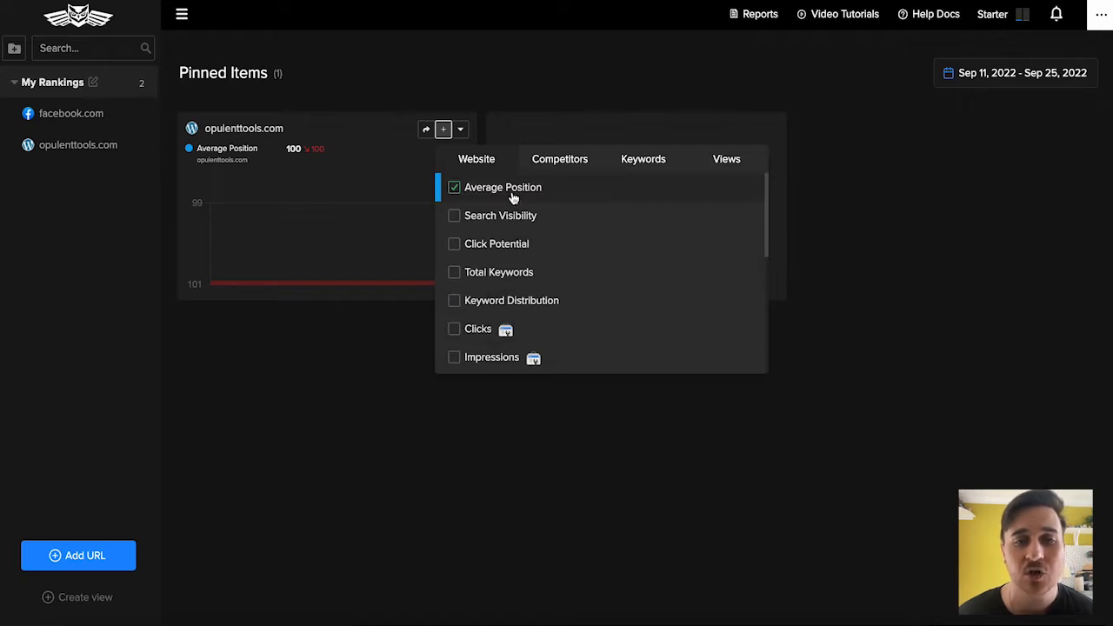
pyautogui.click(454, 216)
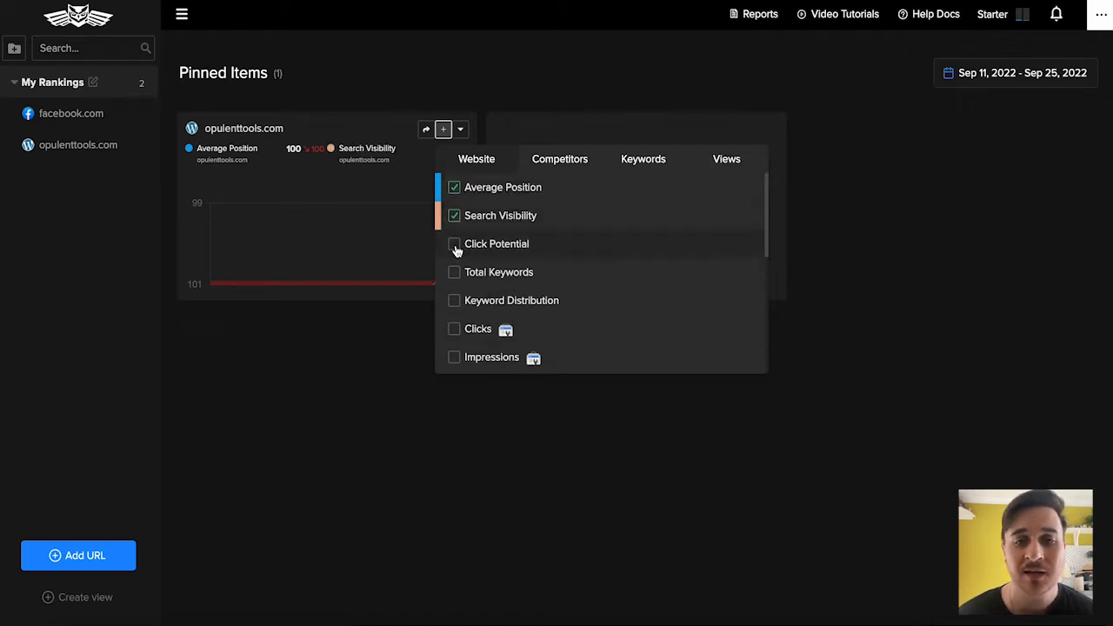
pyautogui.click(454, 244)
pyautogui.click(453, 273)
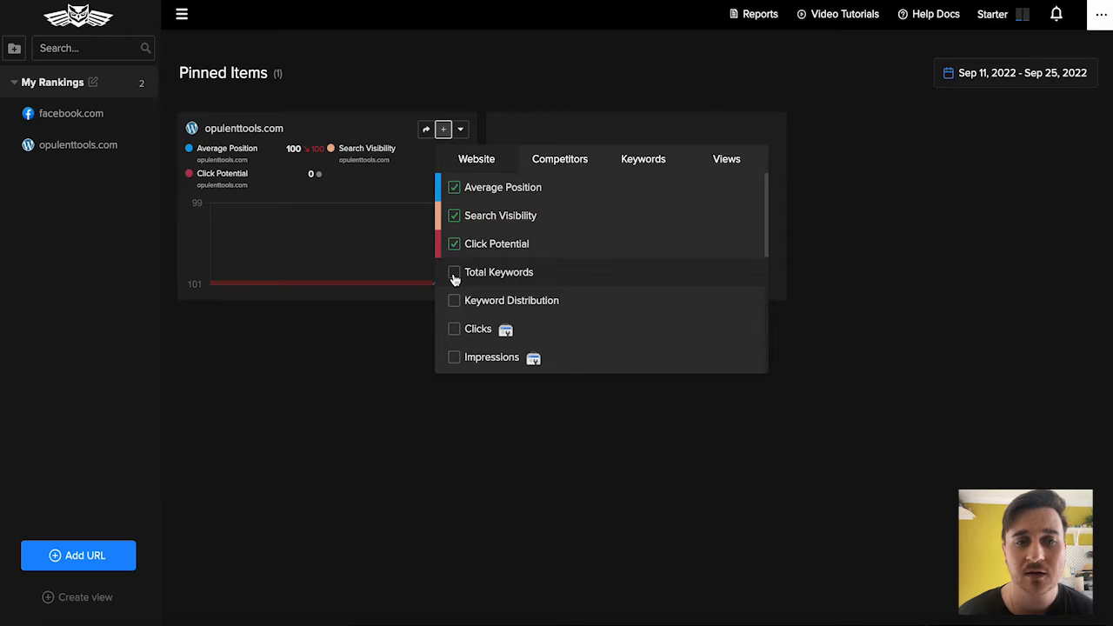
# Review the remaining website metrics available for the pinned chart, from Keyword Distribution through Indexed Pages
pyautogui.scroll(-2, 485, 268)
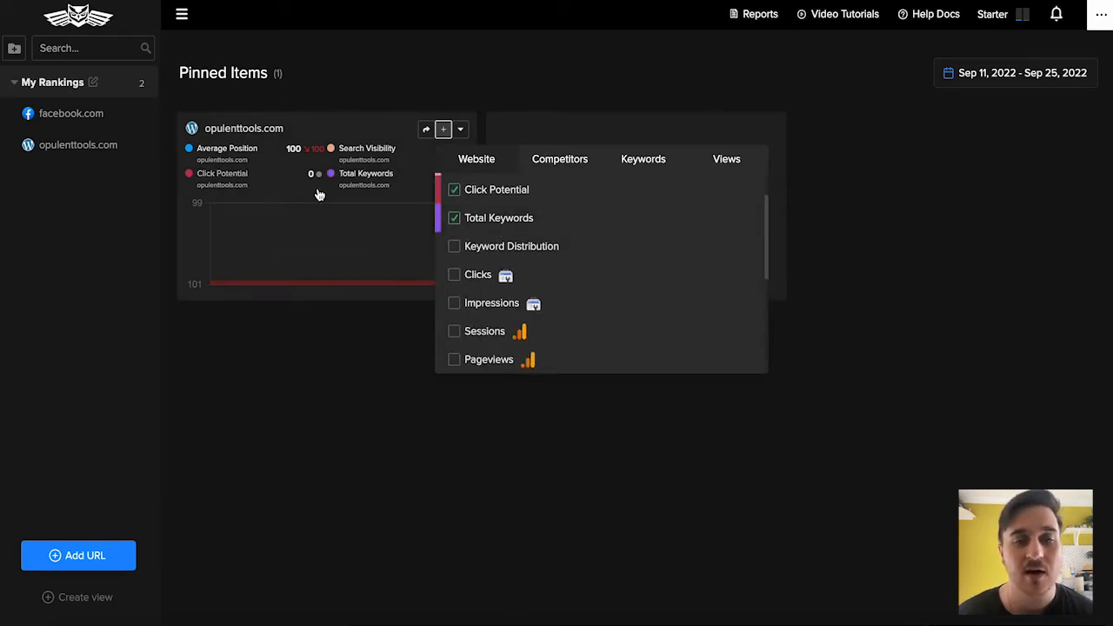
pyautogui.scroll(-1, 537, 226)
pyautogui.scroll(-1, 532, 207)
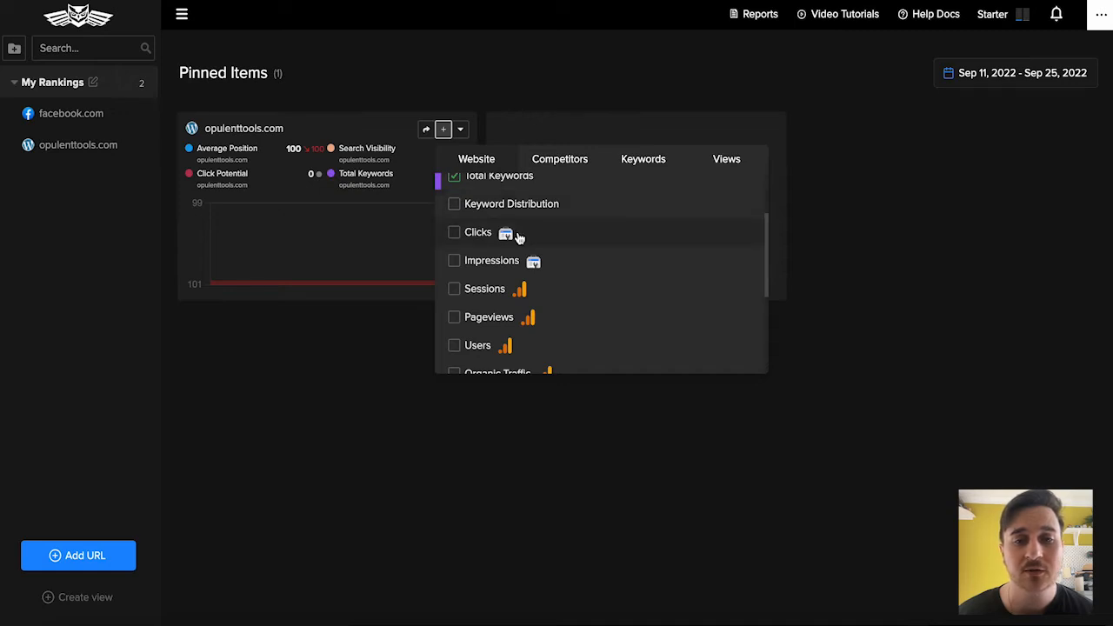
pyautogui.scroll(-1, 517, 234)
pyautogui.scroll(-1, 513, 233)
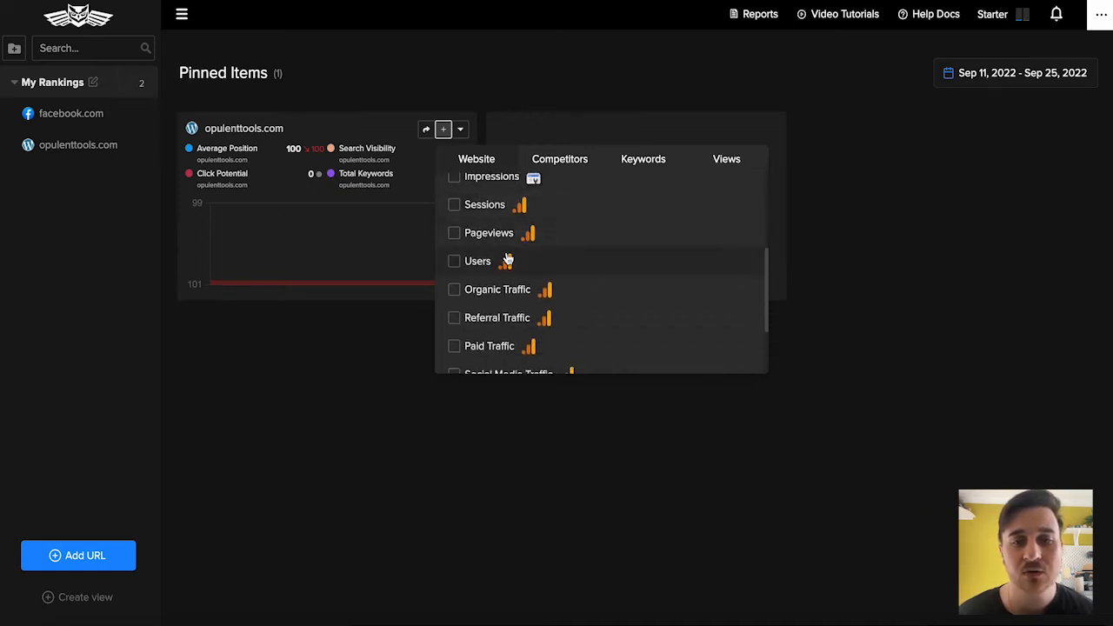
pyautogui.scroll(-1, 495, 265)
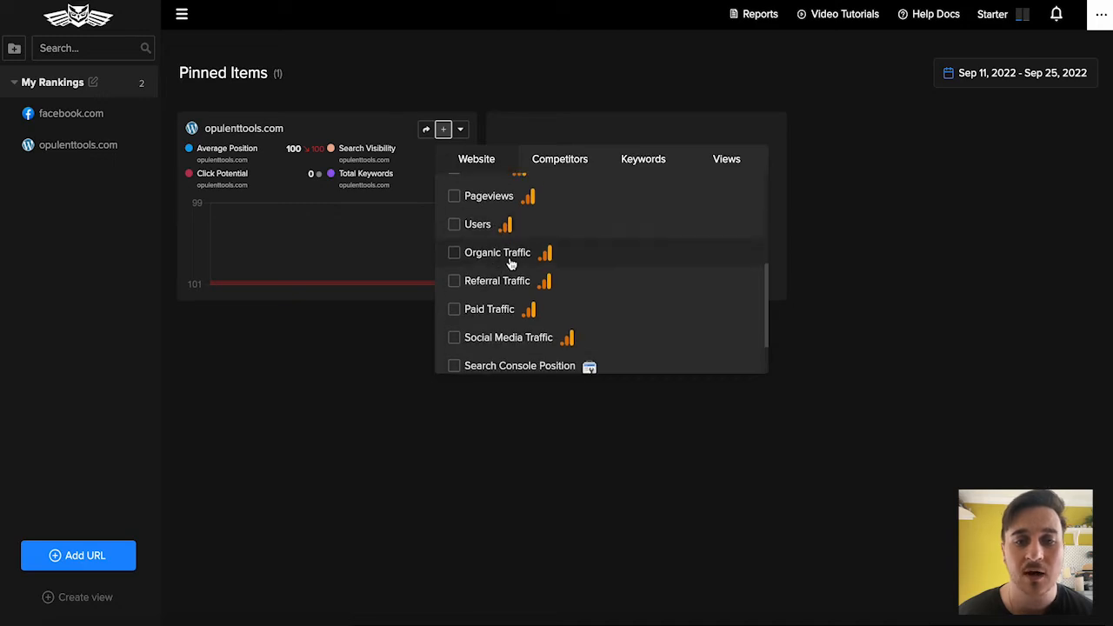
pyautogui.scroll(-1, 512, 264)
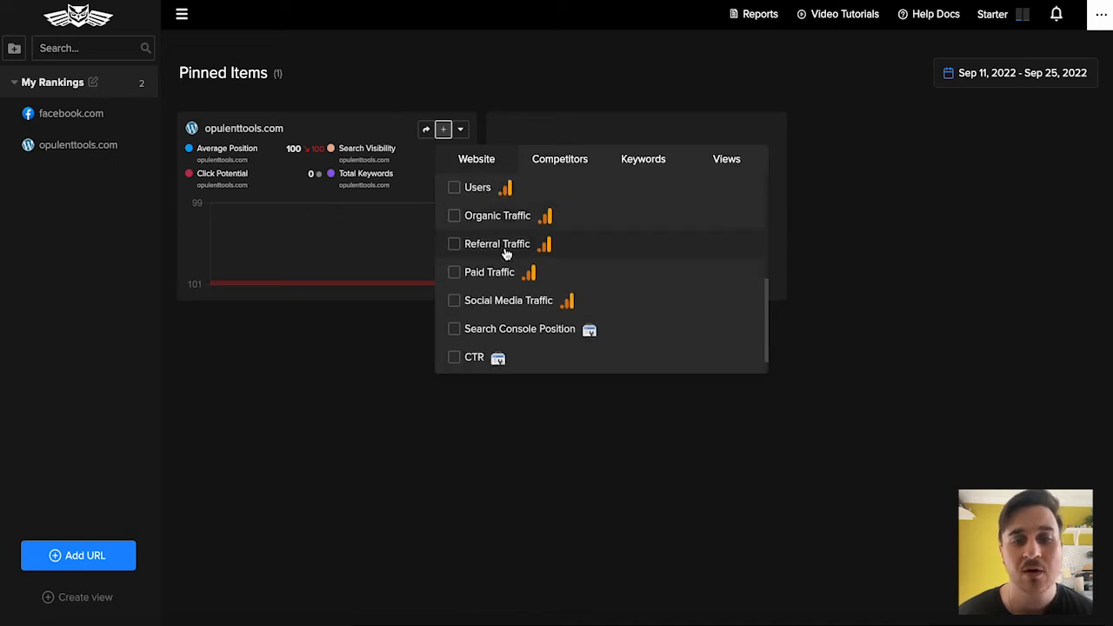
pyautogui.scroll(-1, 507, 253)
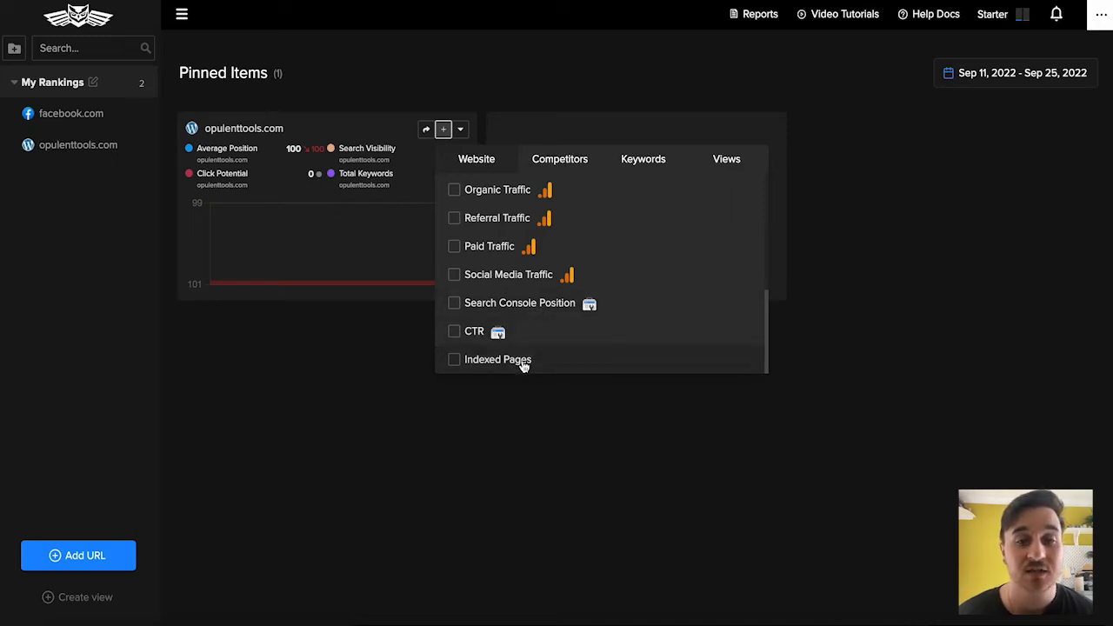
pyautogui.click(490, 161)
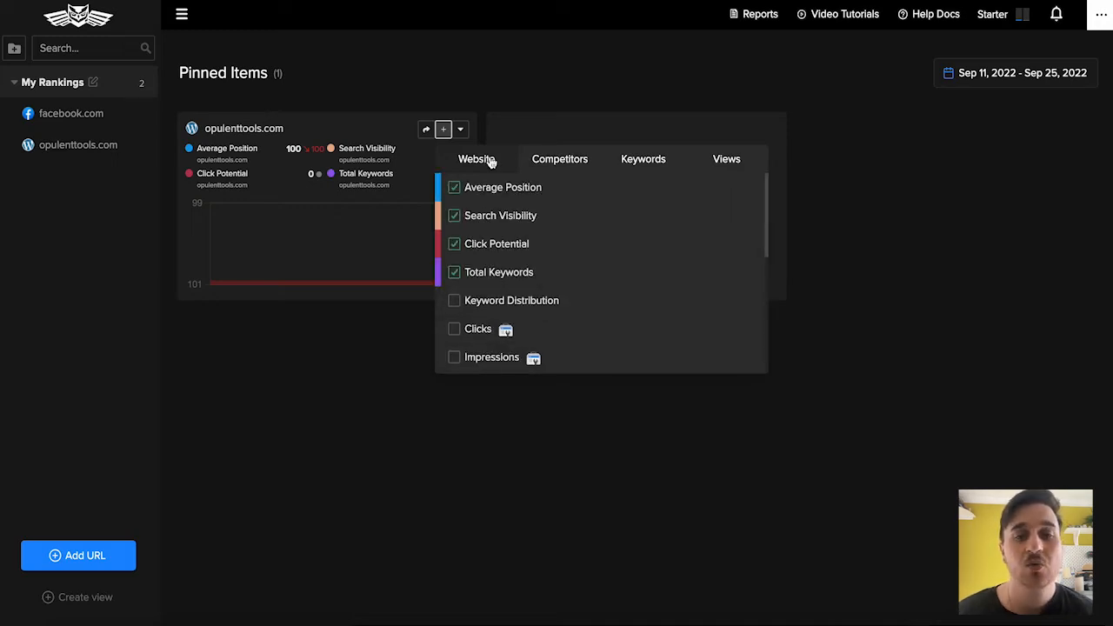
# Examine the competitor, keyword and view options for the pinned chart, including the position metrics for the "bbc news" keyword
pyautogui.click(558, 164)
pyautogui.click(644, 158)
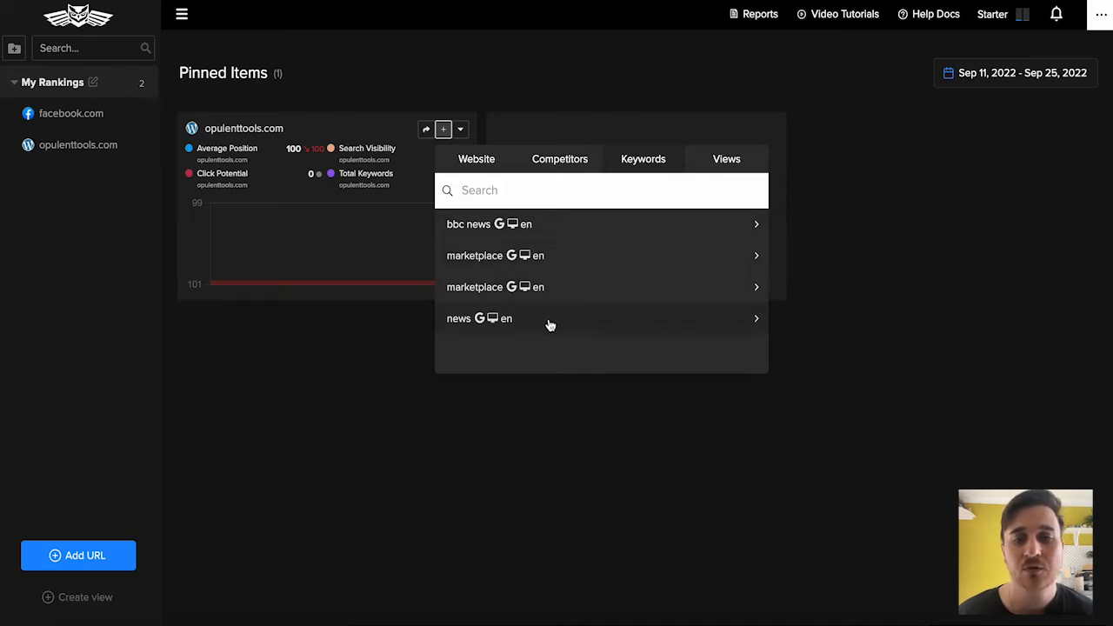
pyautogui.click(577, 234)
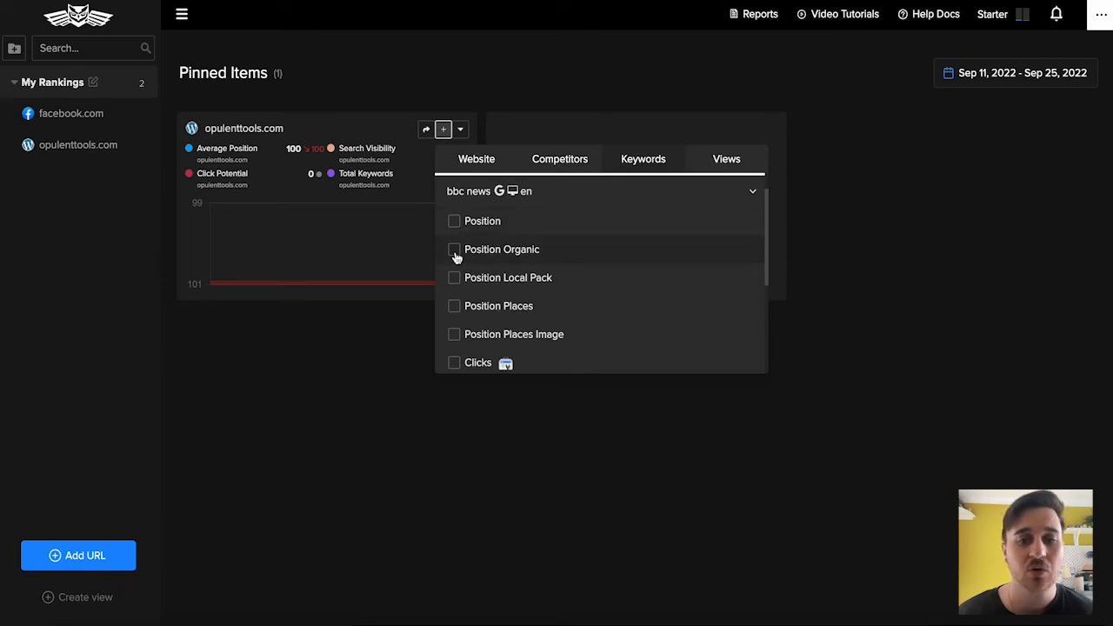
pyautogui.scroll(-1, 454, 290)
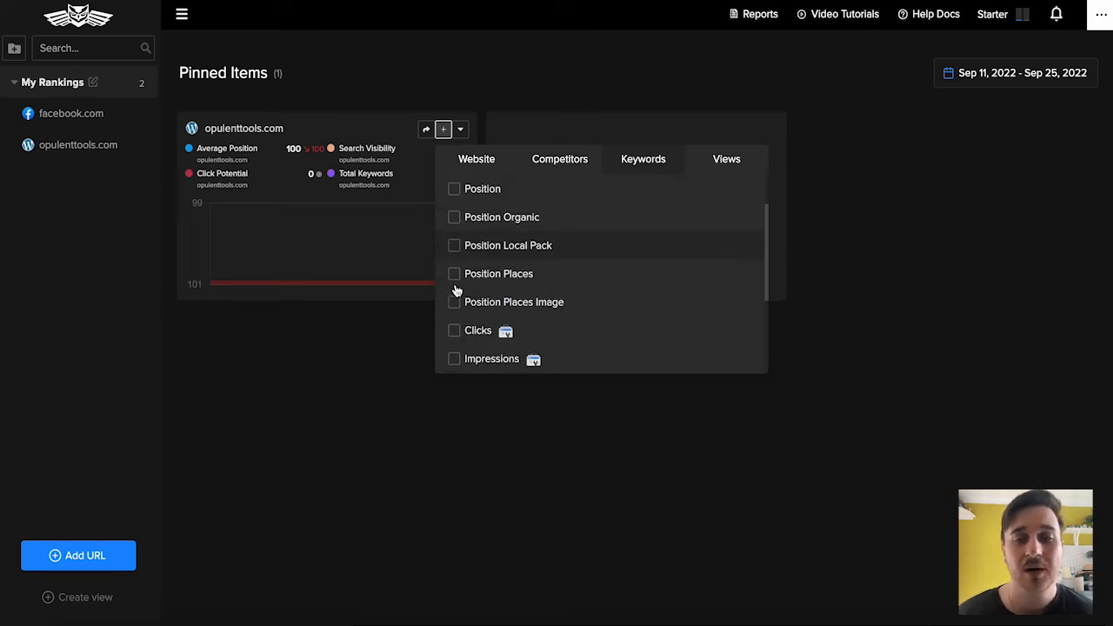
pyautogui.scroll(-2, 455, 279)
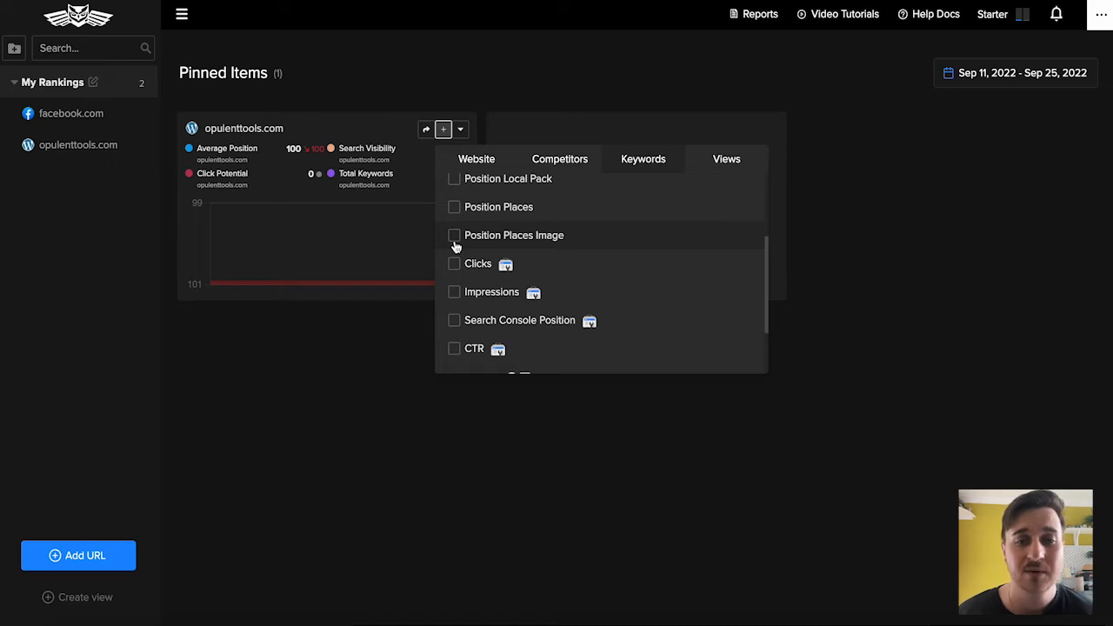
pyautogui.scroll(-1, 456, 301)
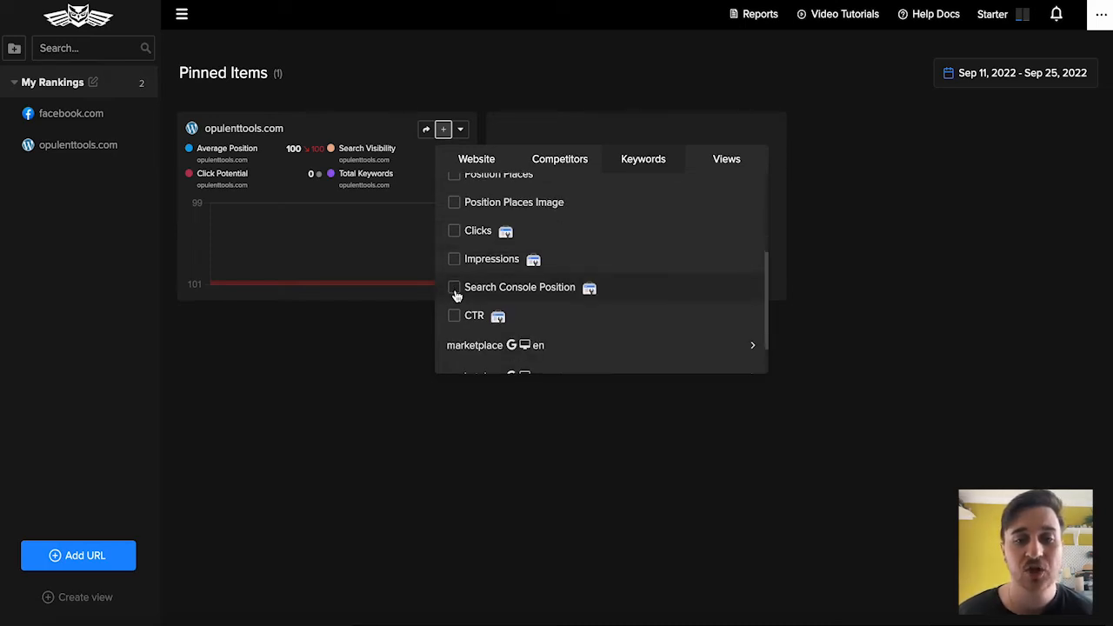
pyautogui.click(645, 163)
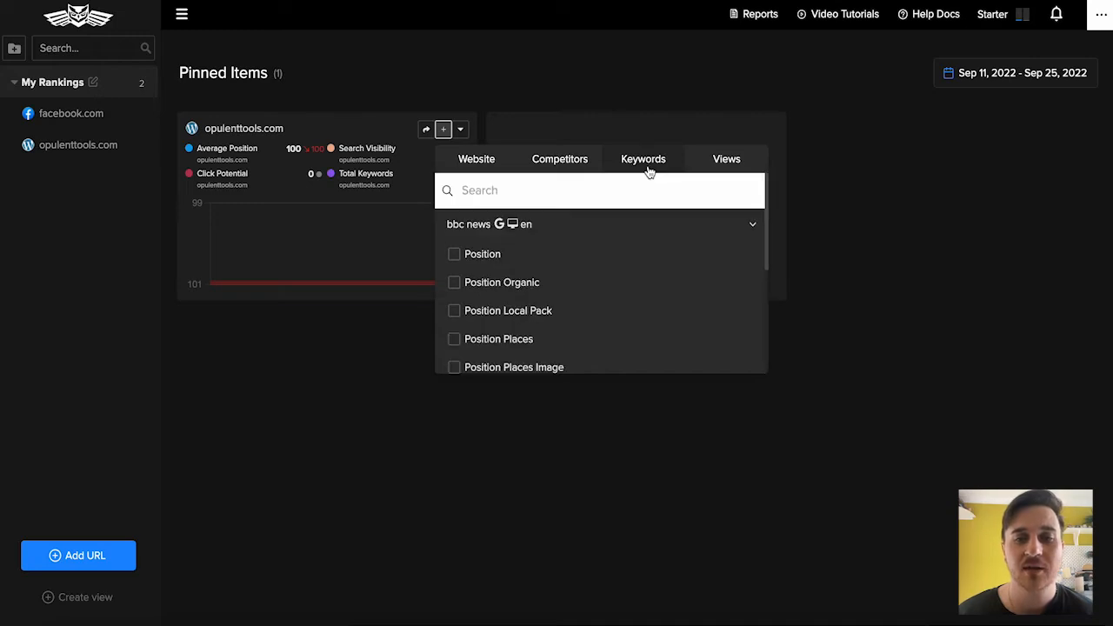
pyautogui.click(720, 165)
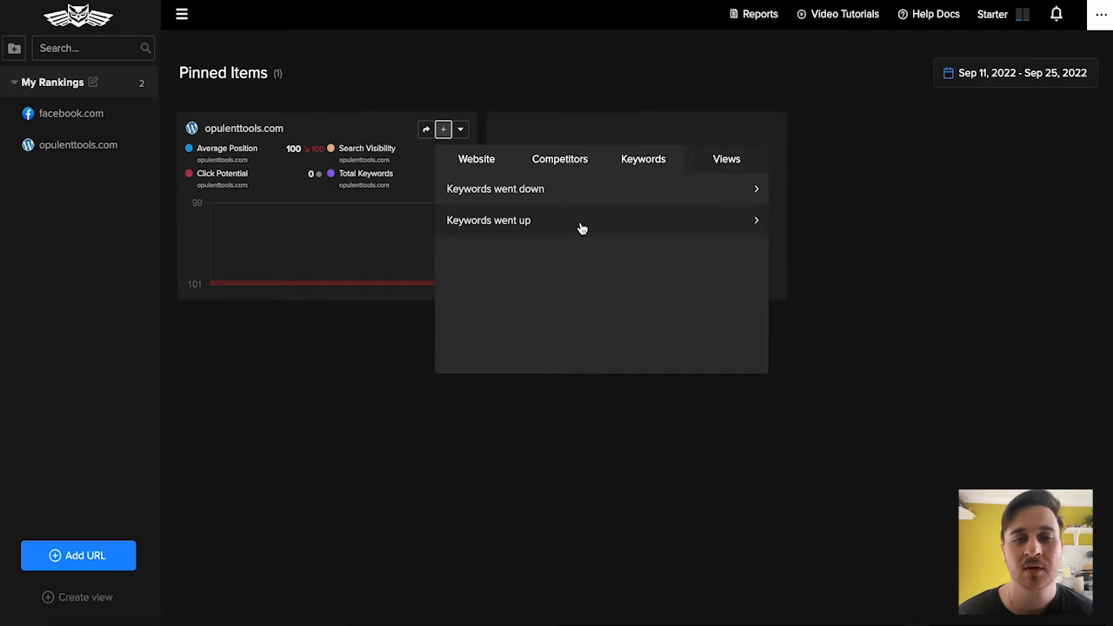
pyautogui.click(582, 226)
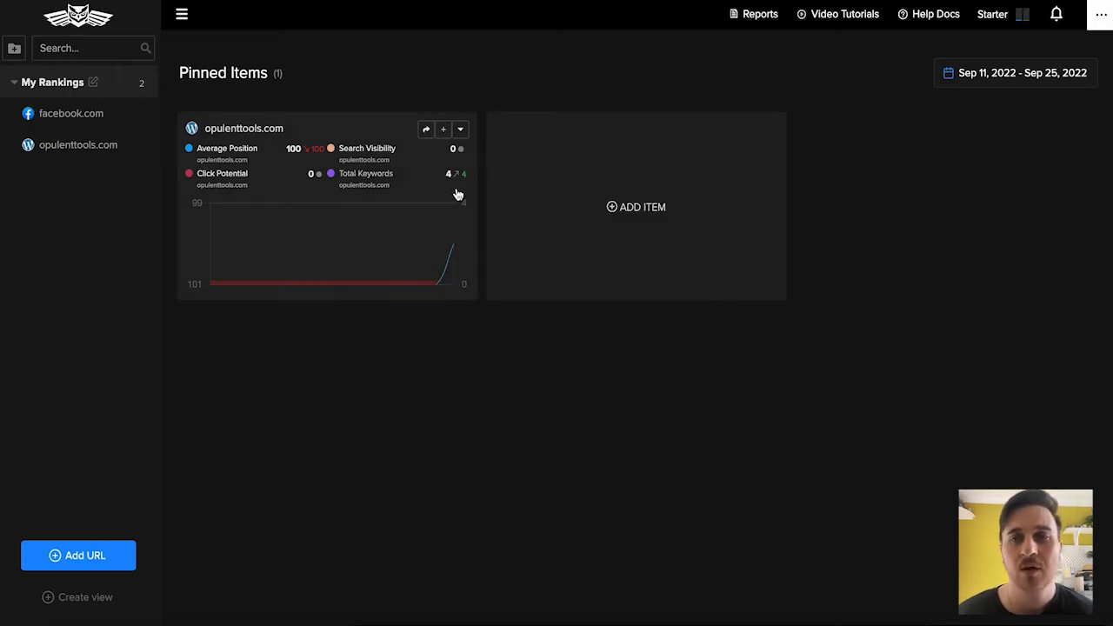
# Try the Yesterday, Last 30 days, Last month and Custom range options for the pinned items, and set the date range to Last 2 days
pyautogui.click(1011, 78)
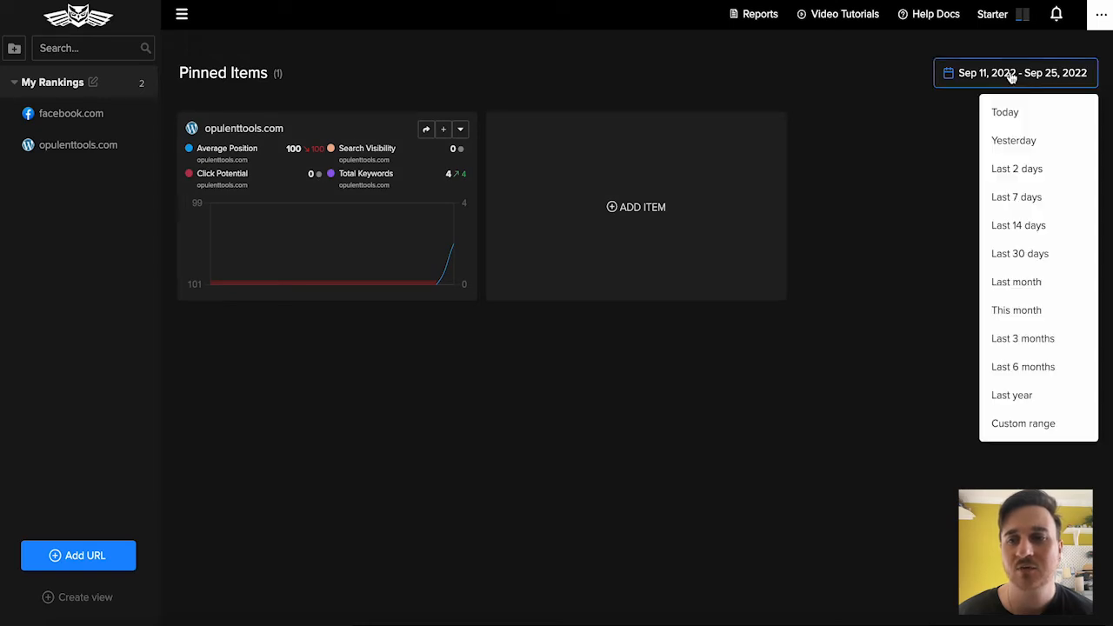
pyautogui.click(1042, 144)
pyautogui.click(1033, 170)
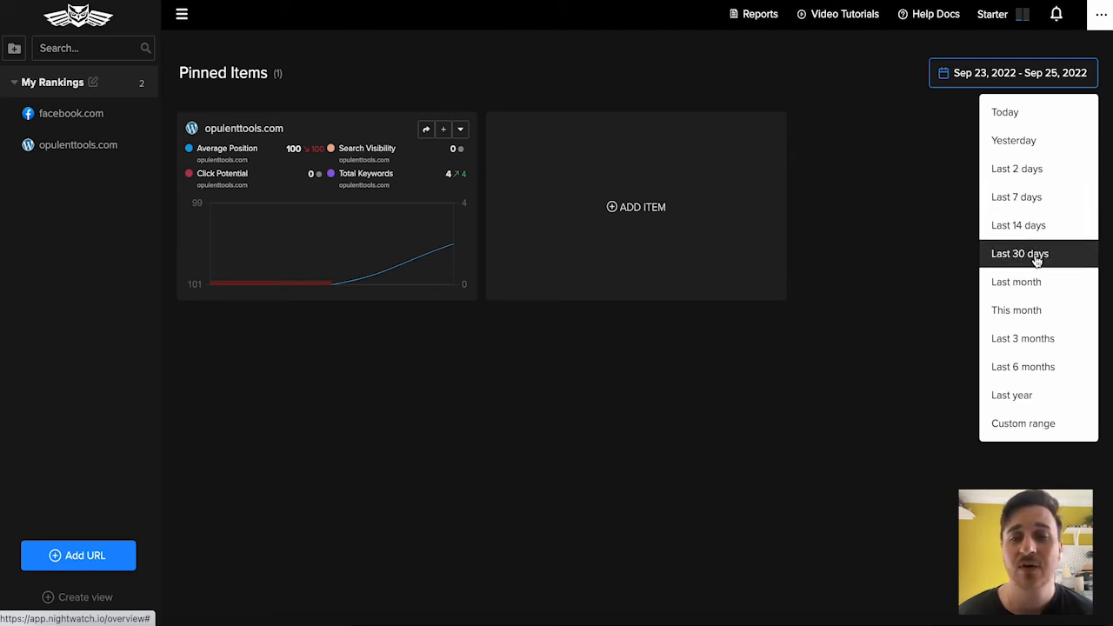
pyautogui.click(1036, 258)
pyautogui.click(1035, 284)
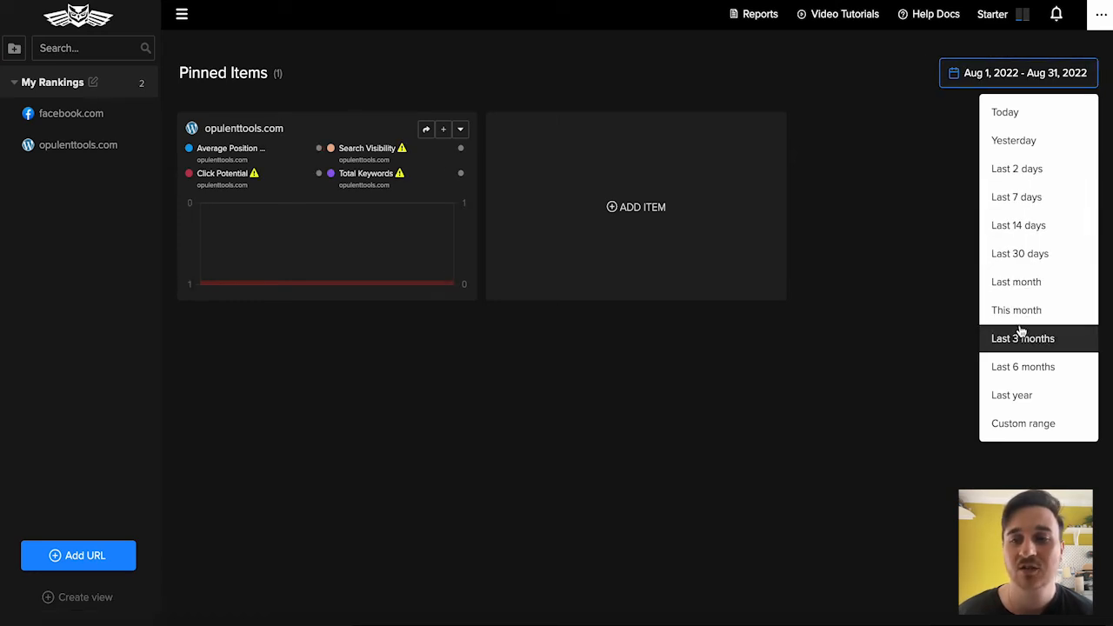
pyautogui.click(1038, 426)
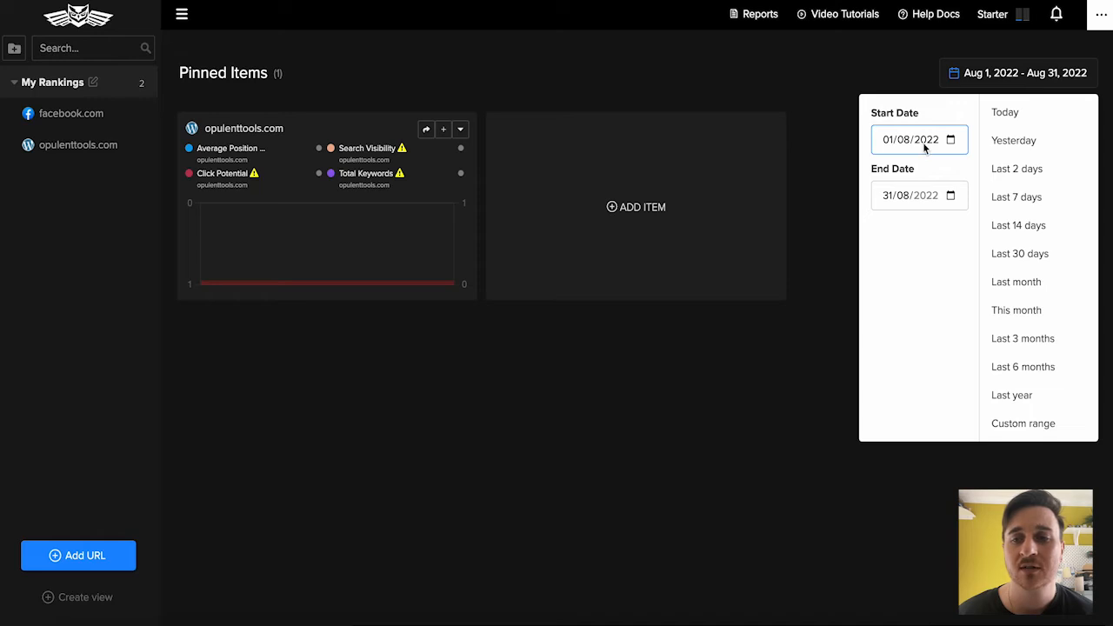
pyautogui.click(1016, 168)
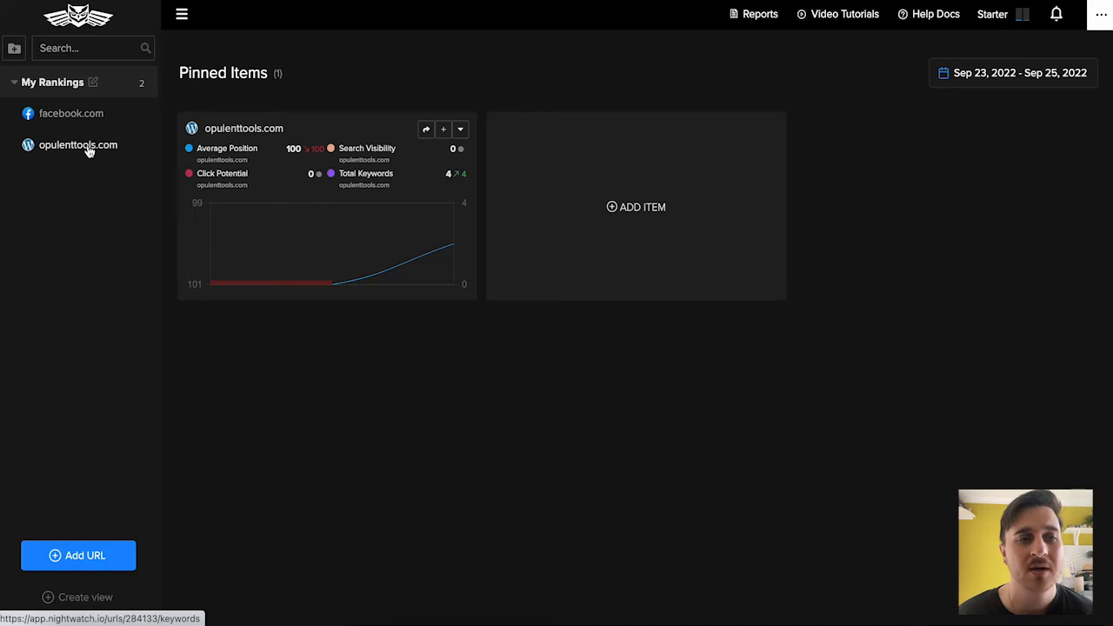
# Open the facebook.com rankings overview and compare its average position chart by week, month and day
pyautogui.click(71, 114)
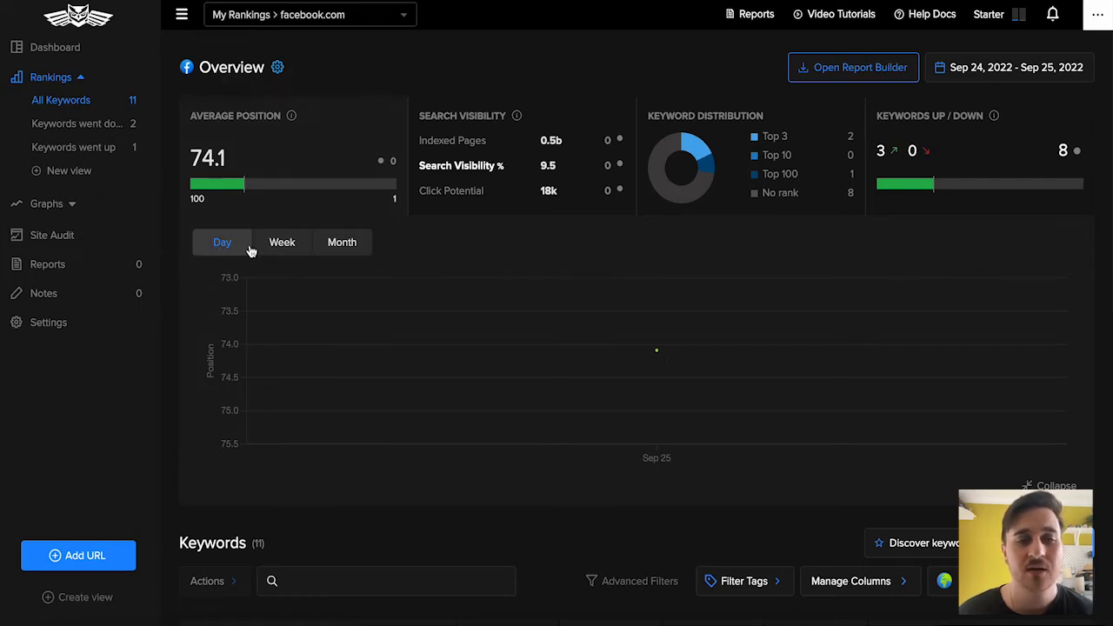
pyautogui.click(283, 247)
pyautogui.click(346, 249)
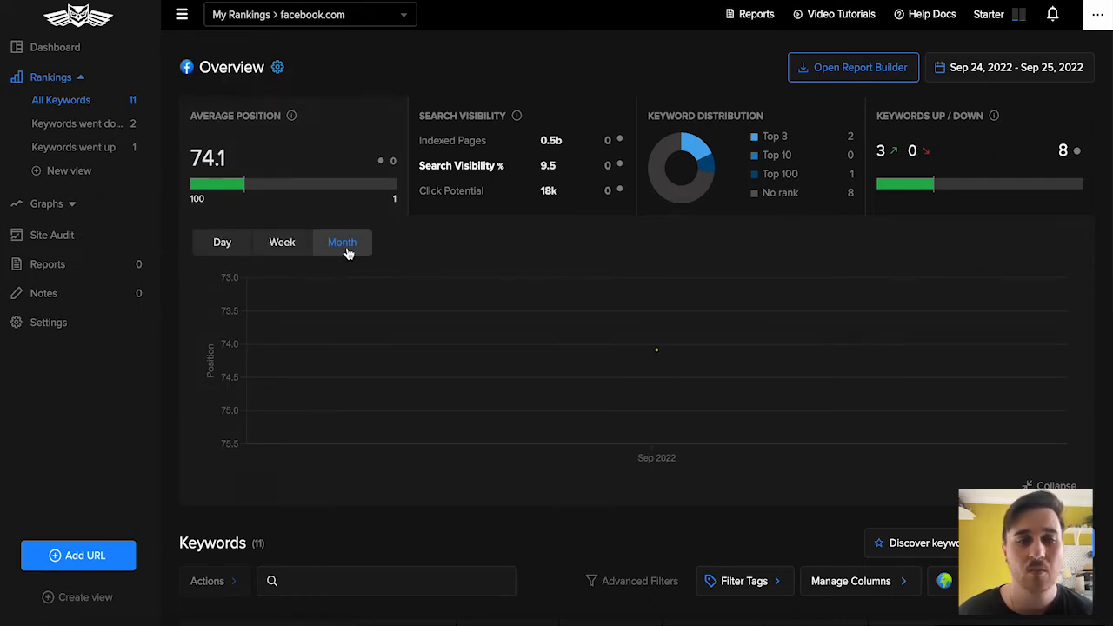
pyautogui.click(222, 244)
# View the facebook.com search visibility chart and compare its weekly and monthly intervals
pyautogui.click(522, 144)
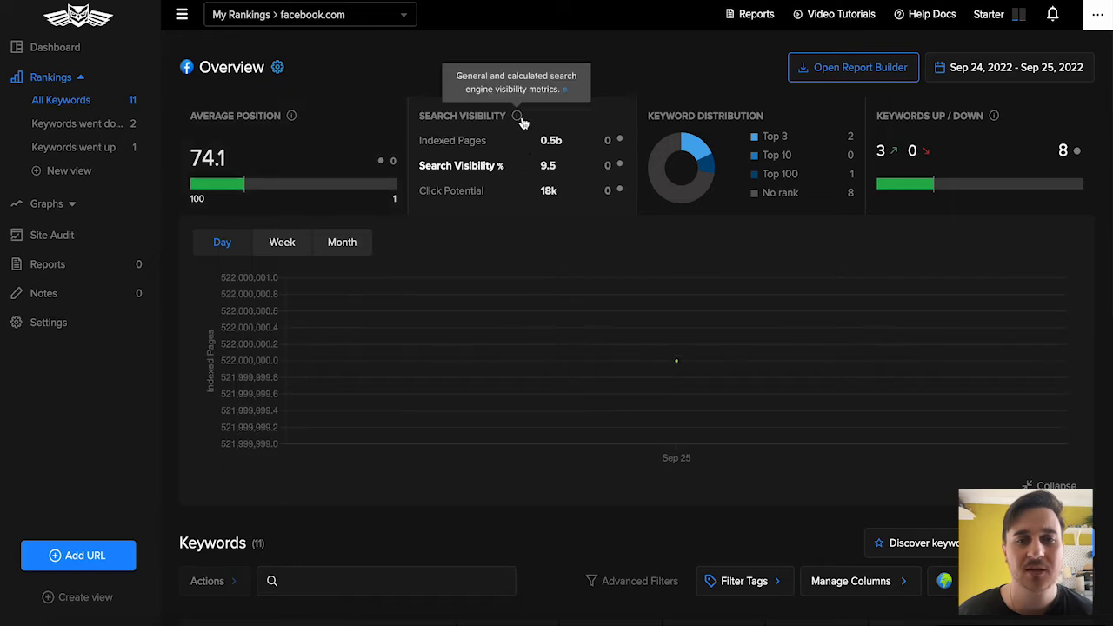
pyautogui.click(485, 171)
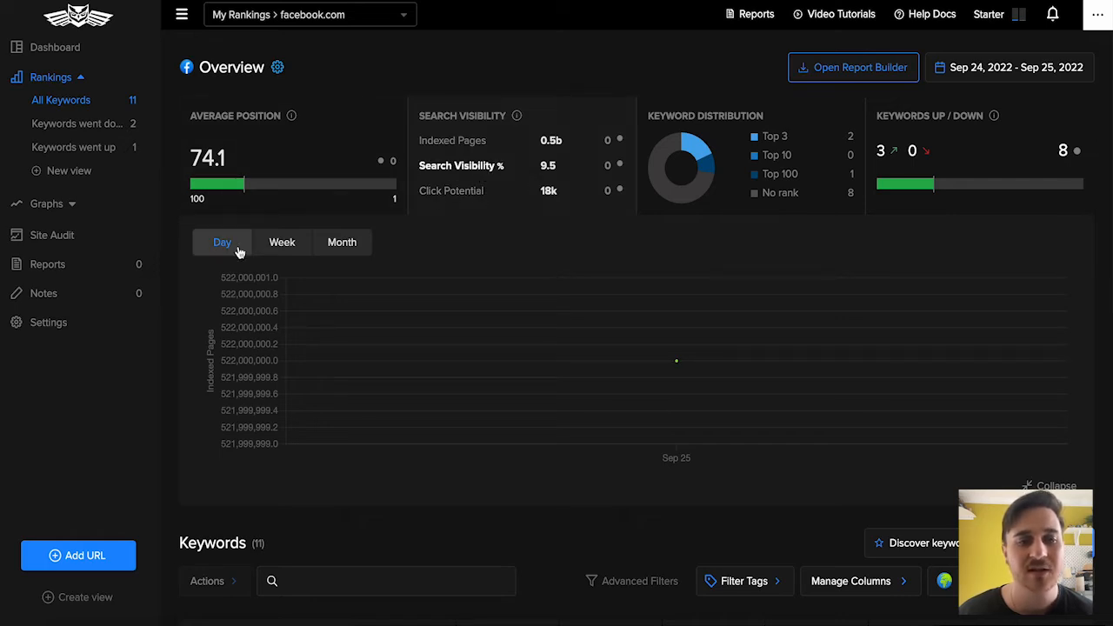
pyautogui.click(282, 245)
pyautogui.click(346, 247)
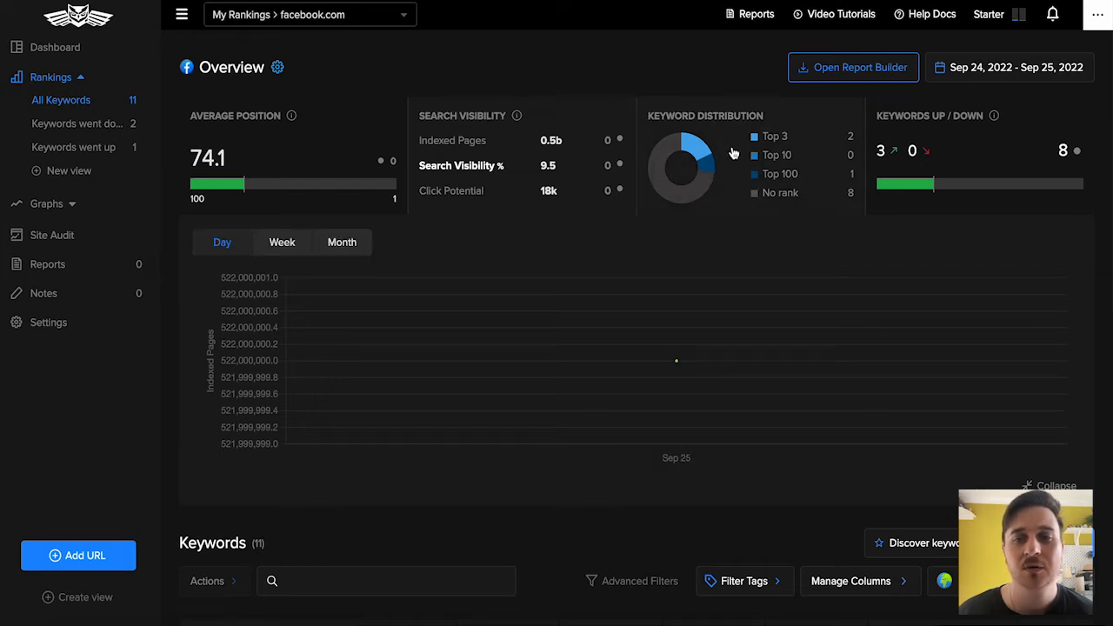
# Show the facebook.com keyword distribution chart and inspect its breakdown by ranking group
pyautogui.moveTo(624, 440)
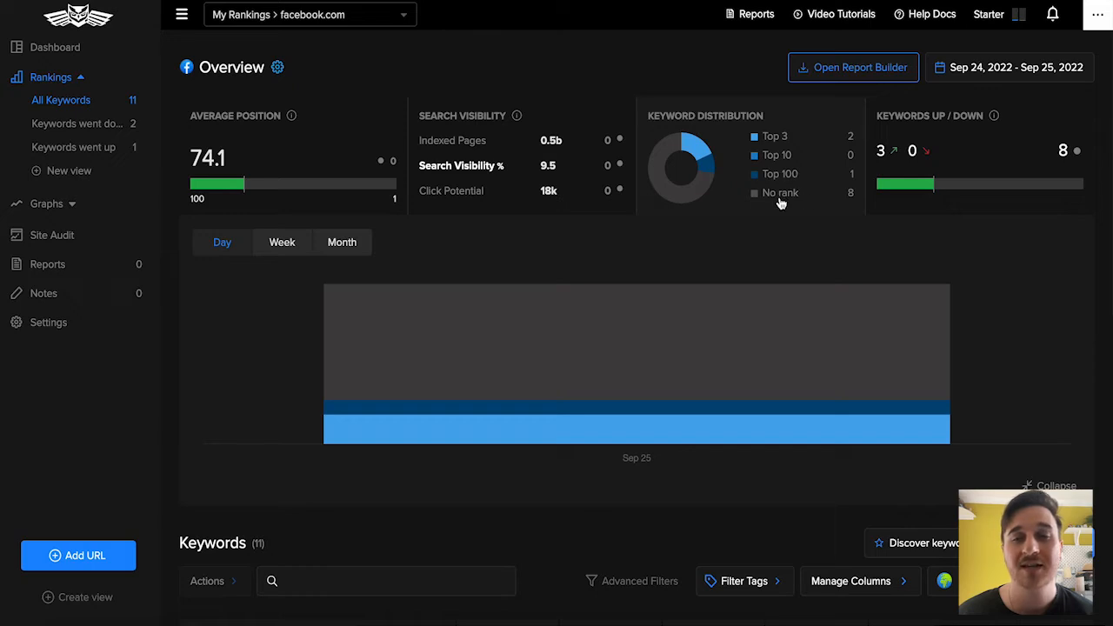
pyautogui.moveTo(687, 200)
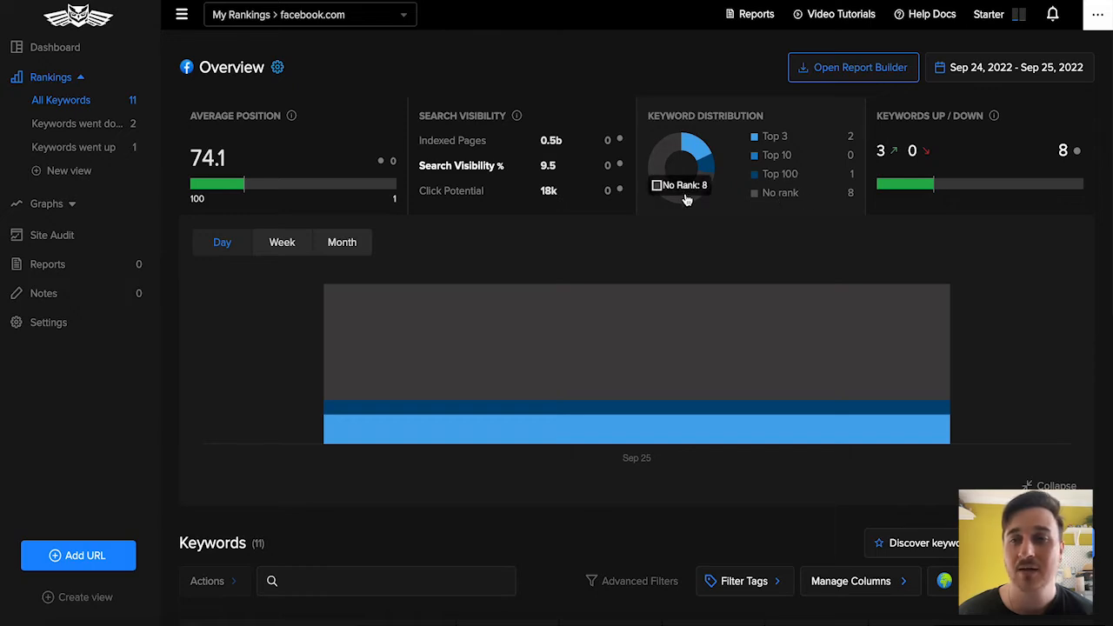
# Show the facebook.com keywords up/down chart and compare its weekly, monthly and daily intervals
pyautogui.click(953, 140)
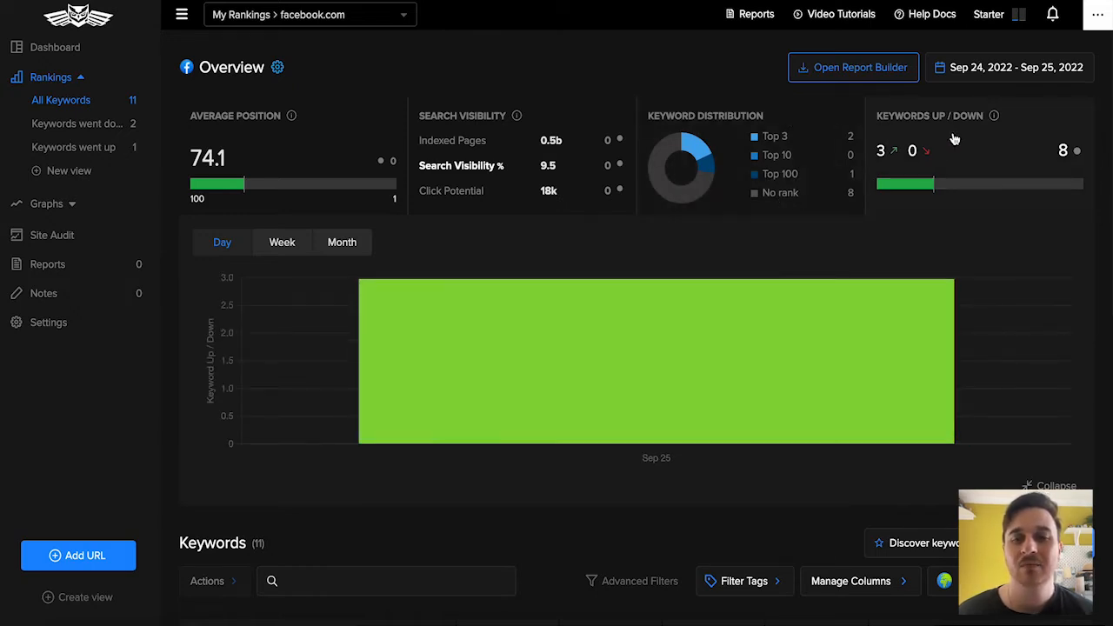
pyautogui.moveTo(546, 297)
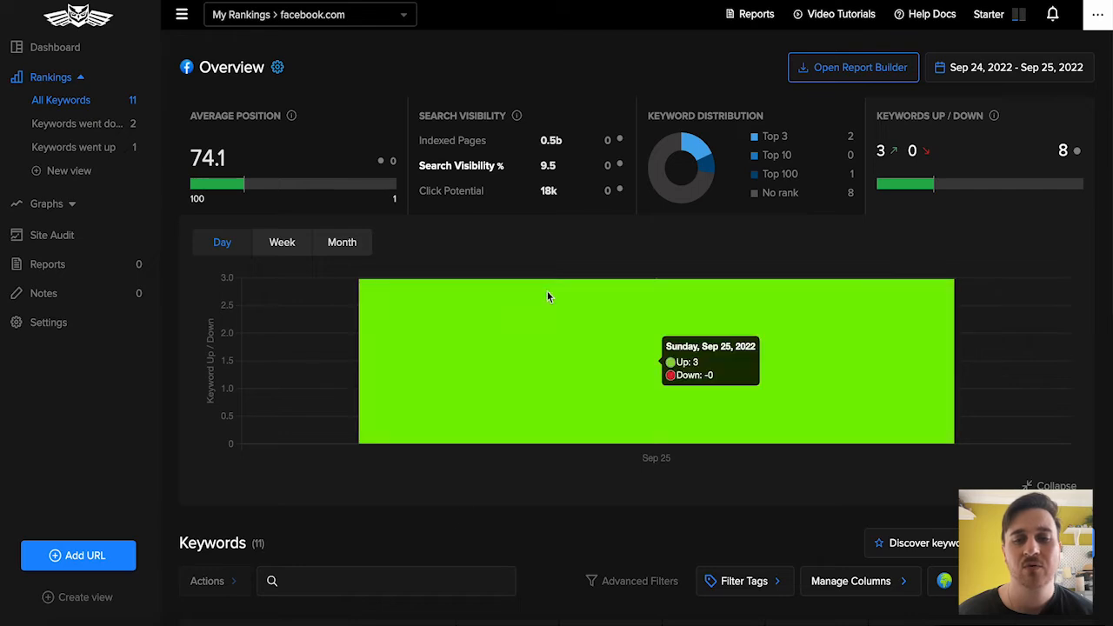
pyautogui.click(283, 248)
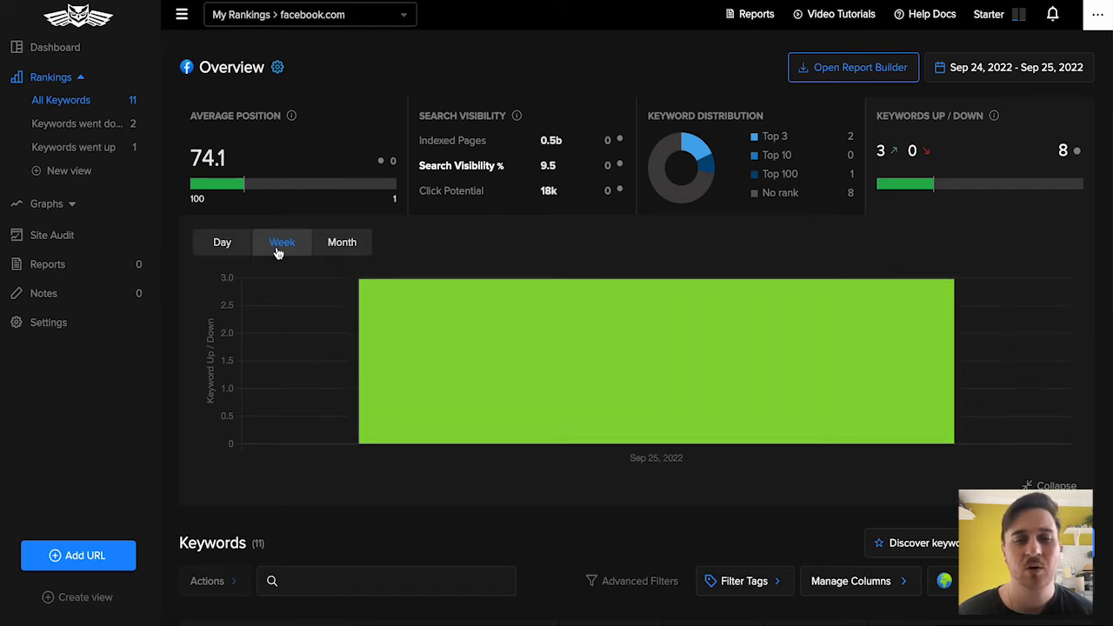
pyautogui.click(342, 242)
pyautogui.click(221, 241)
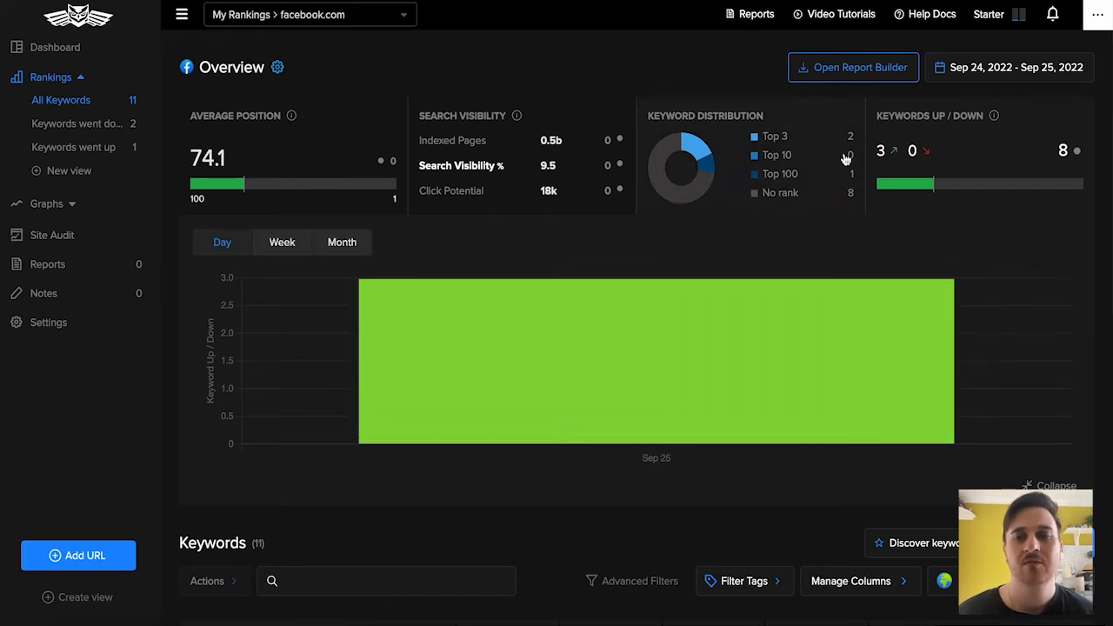
pyautogui.click(841, 70)
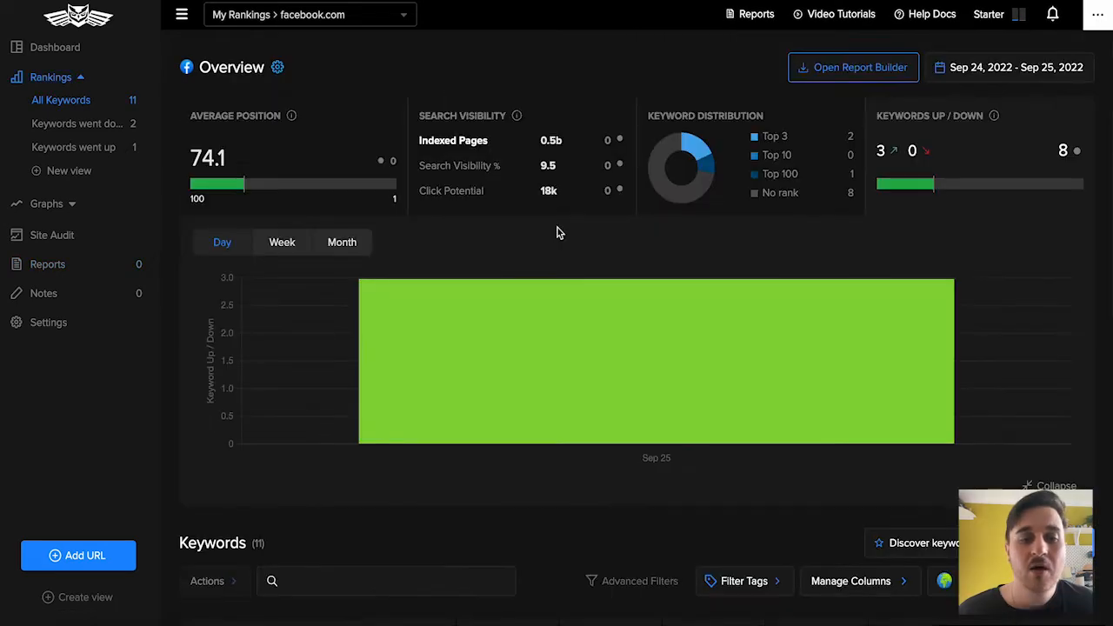
# Open the advanced filters for the keyword list and inspect the available fields, conditions and value entry
pyautogui.scroll(-5, 557, 228)
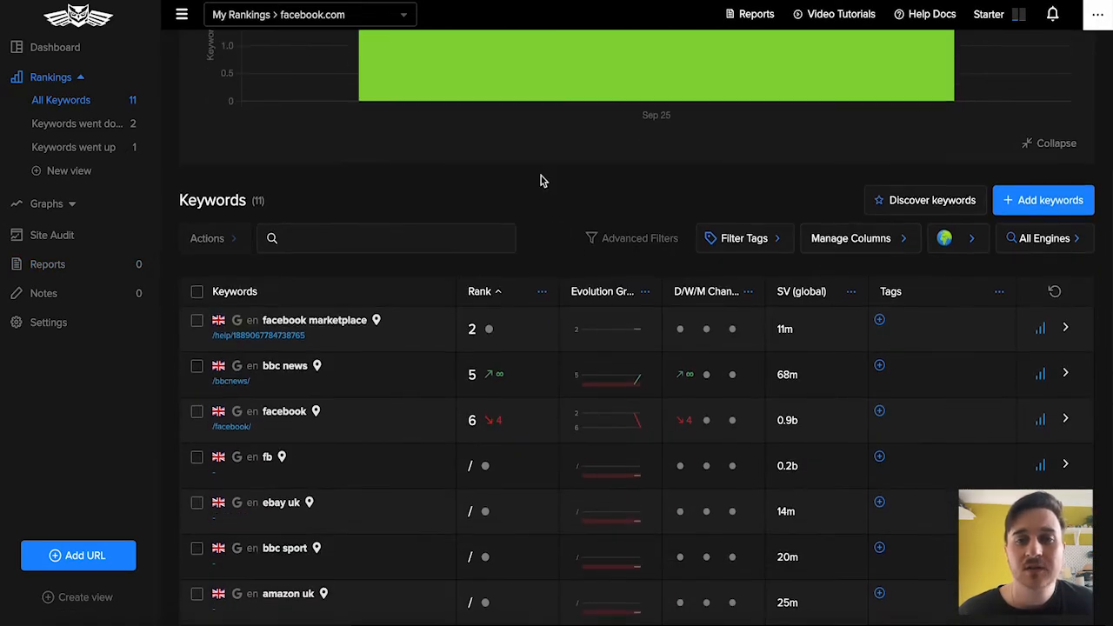
pyautogui.scroll(-2, 540, 181)
pyautogui.click(382, 101)
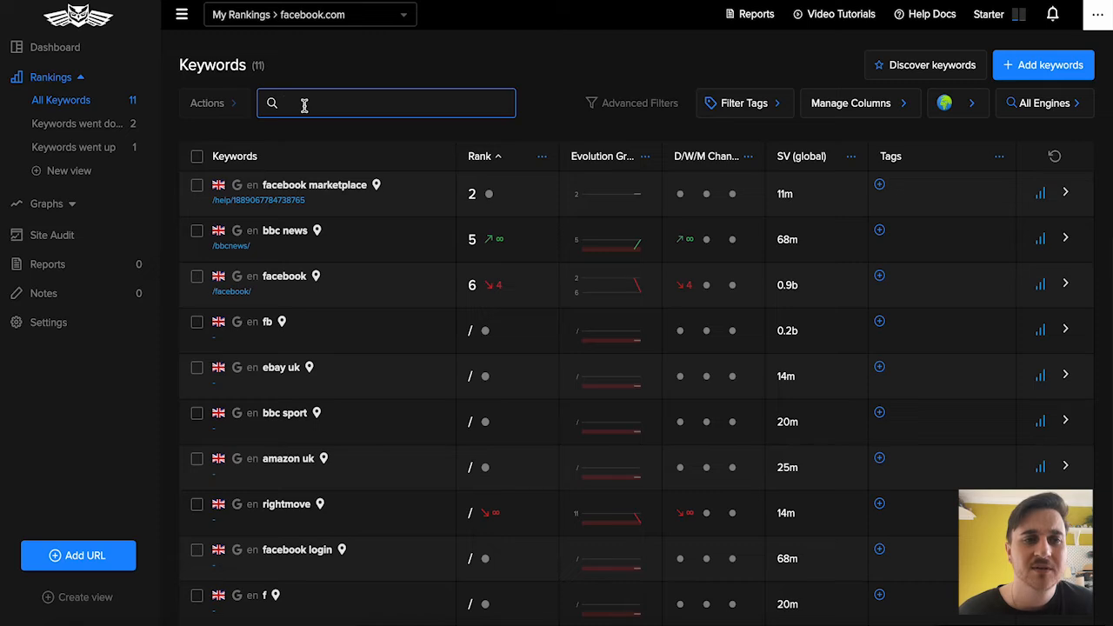
pyautogui.click(628, 114)
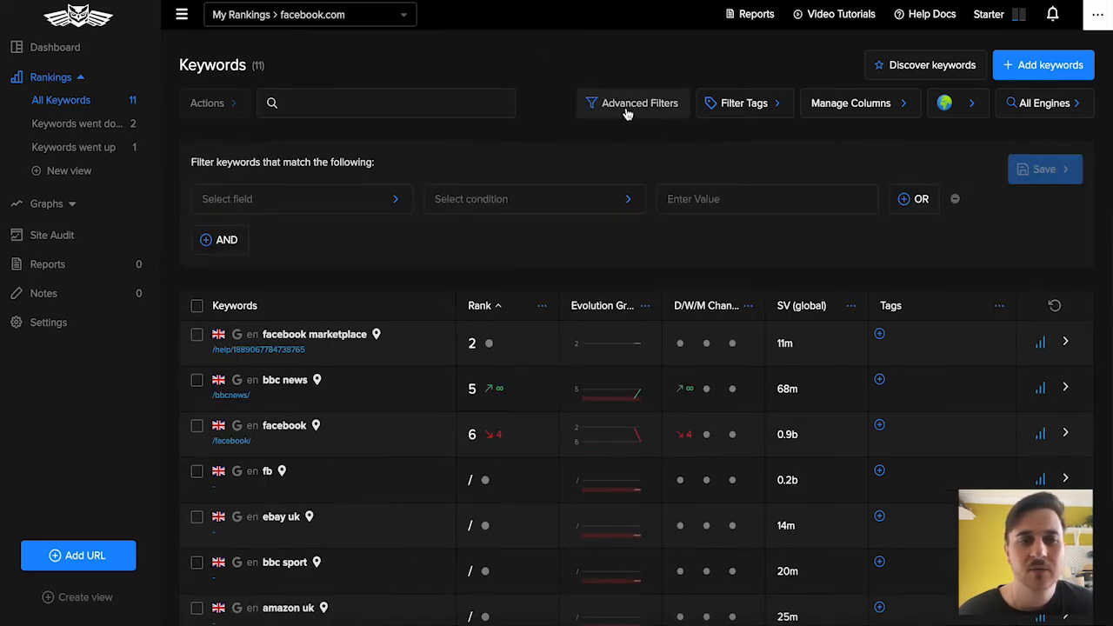
pyautogui.click(393, 200)
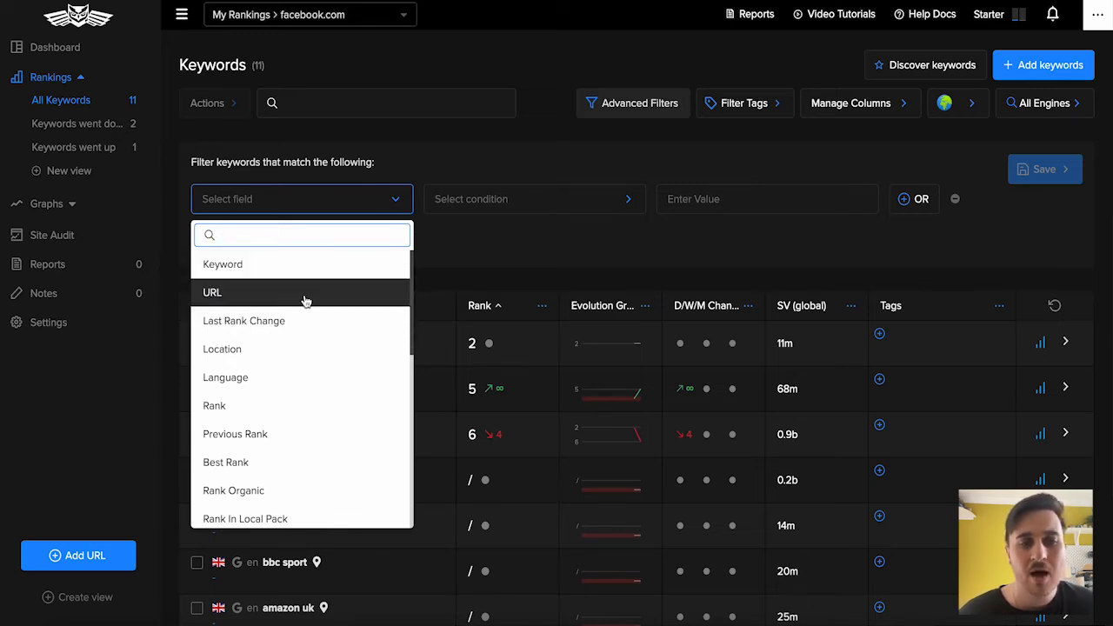
pyautogui.click(323, 349)
pyautogui.click(533, 204)
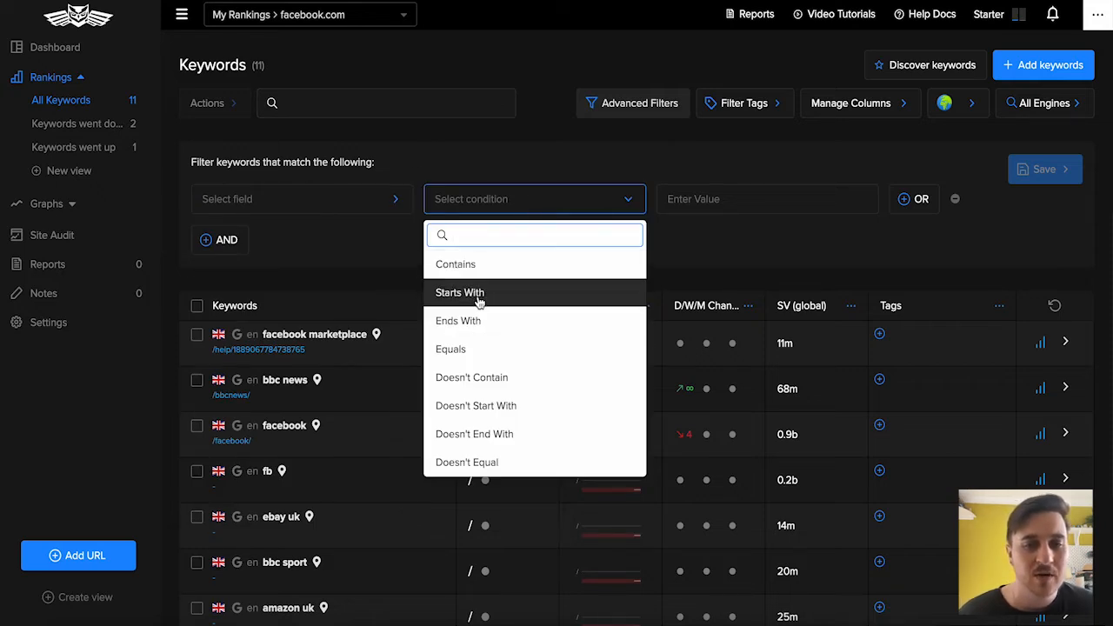
pyautogui.click(536, 202)
pyautogui.click(717, 202)
pyautogui.click(913, 250)
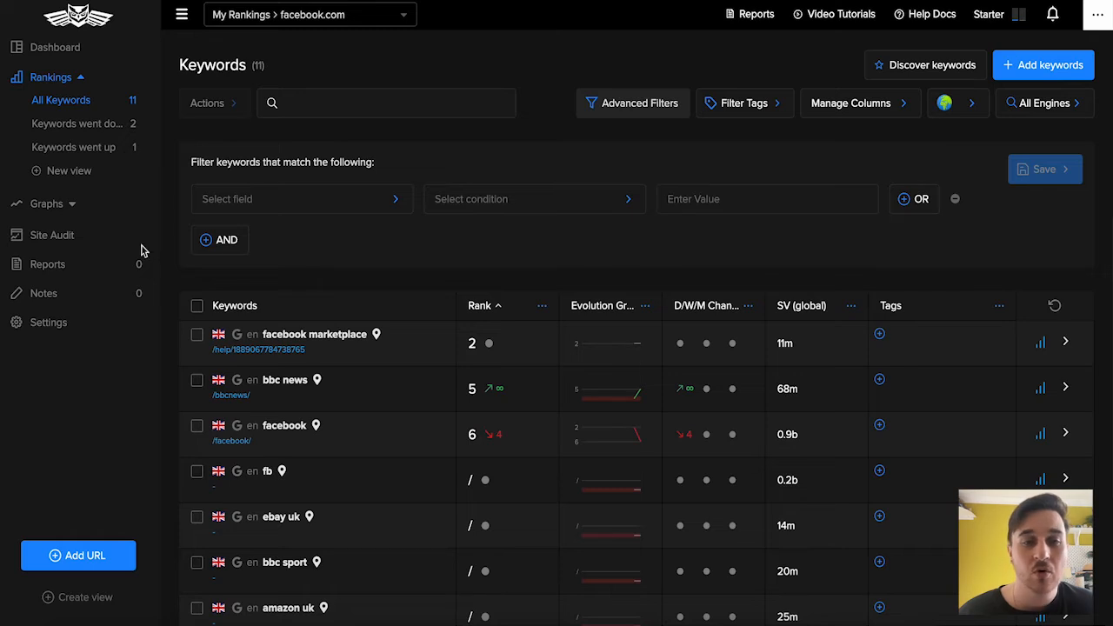
# Review the keyword list's tag filter, column choices, location filter and search engine filter
pyautogui.scroll(1, 703, 154)
pyautogui.click(774, 172)
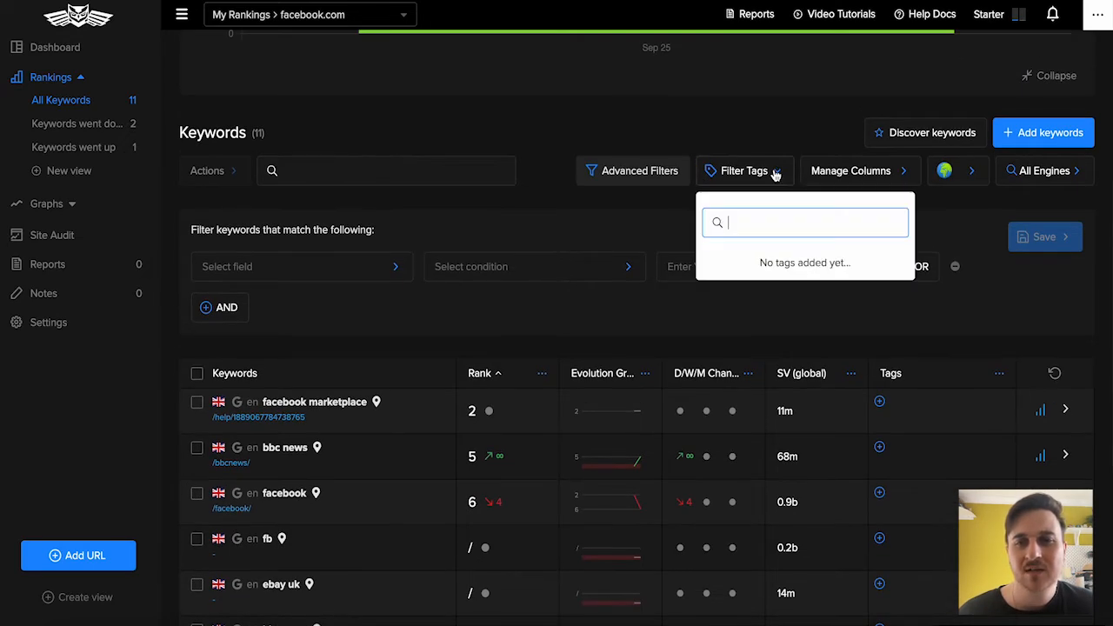
pyautogui.click(849, 172)
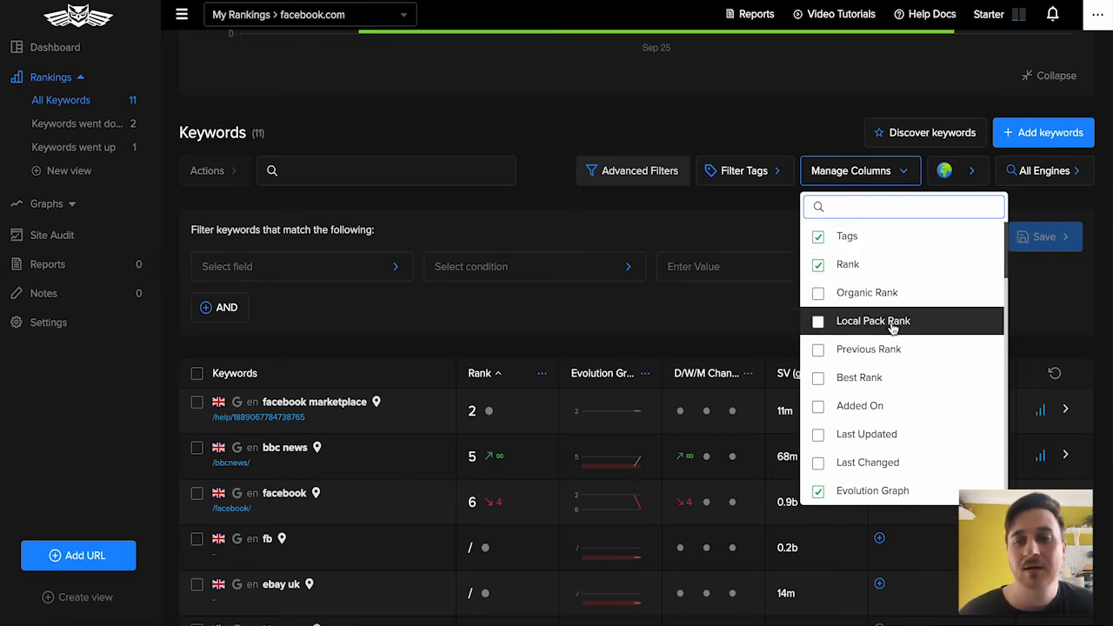
pyautogui.click(946, 174)
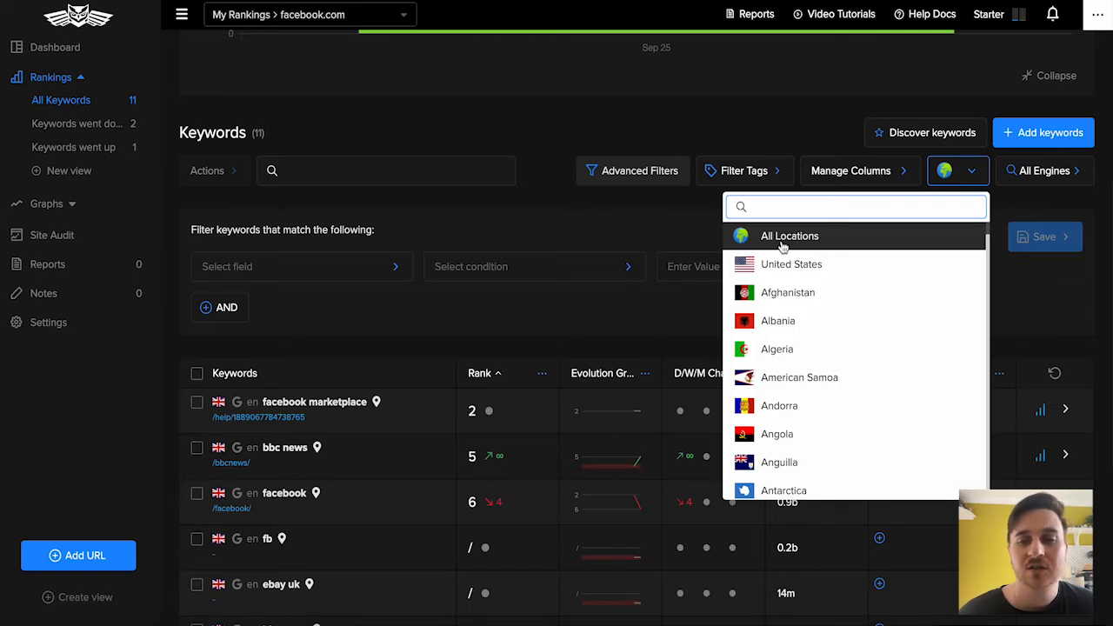
pyautogui.click(968, 171)
pyautogui.click(1047, 171)
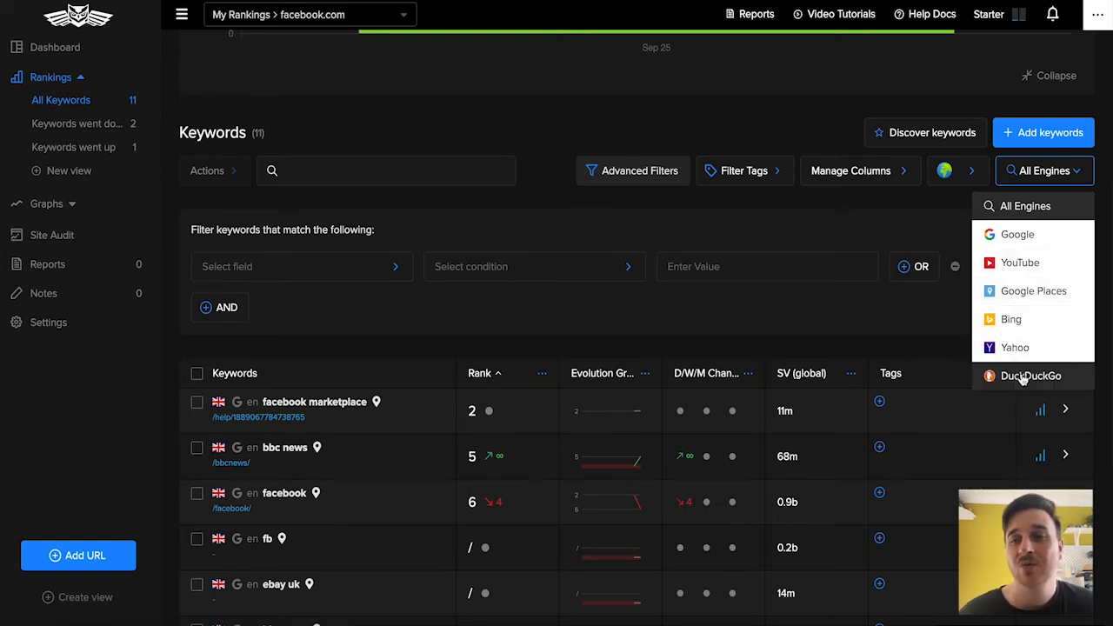
pyautogui.scroll(-1, 708, 125)
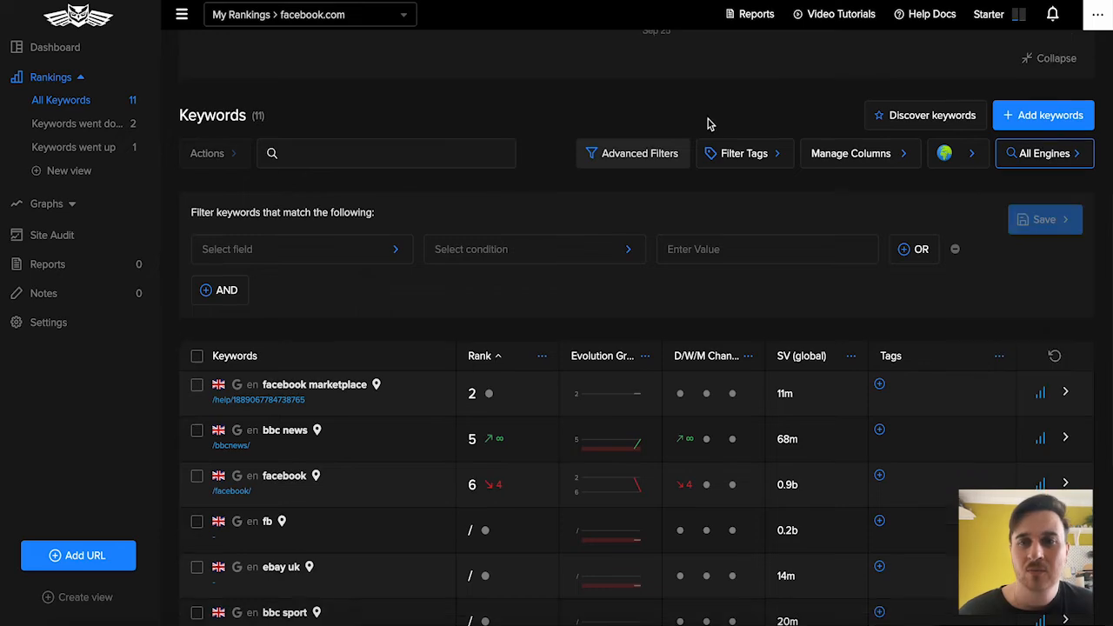
# Open the form for adding keywords and enter Social Media as the first keyword
pyautogui.click(954, 120)
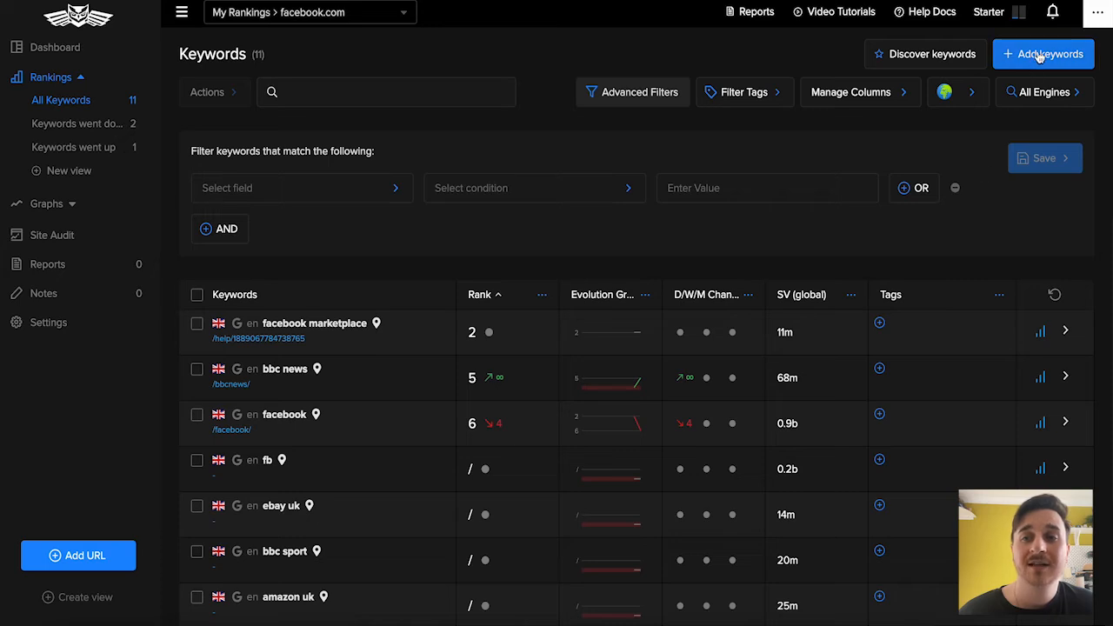
pyautogui.click(1041, 55)
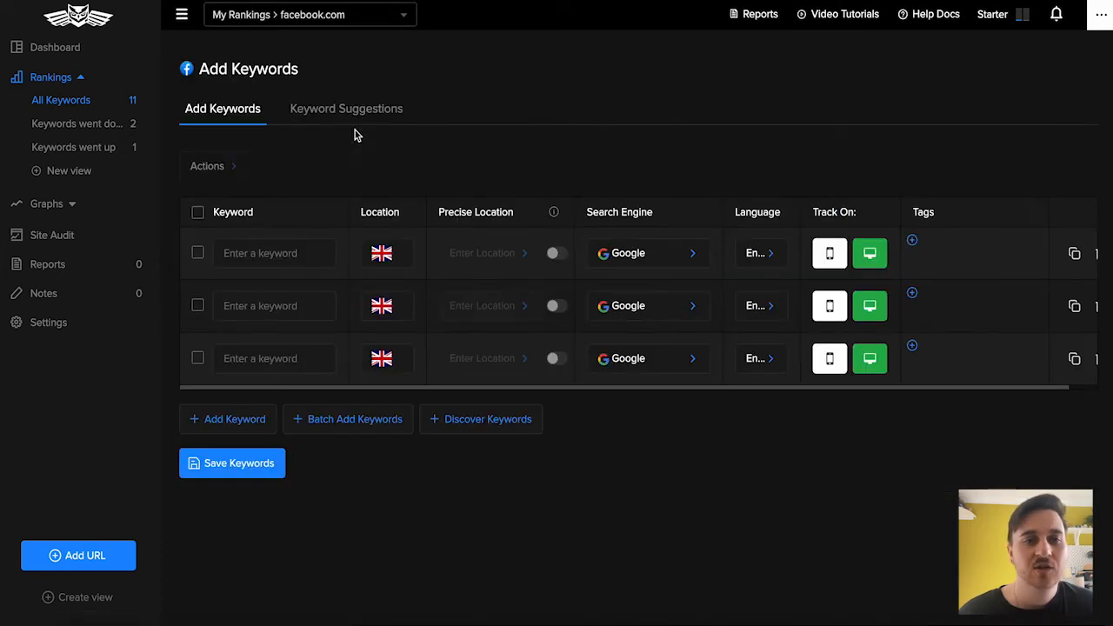
pyautogui.click(256, 252)
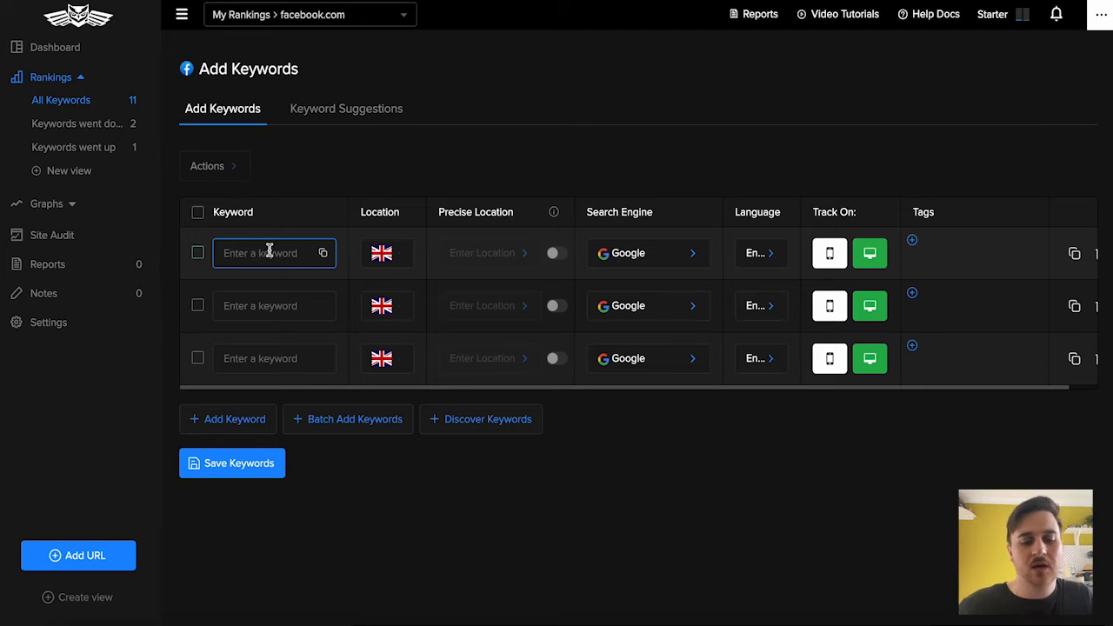
pyautogui.write('Social Media')
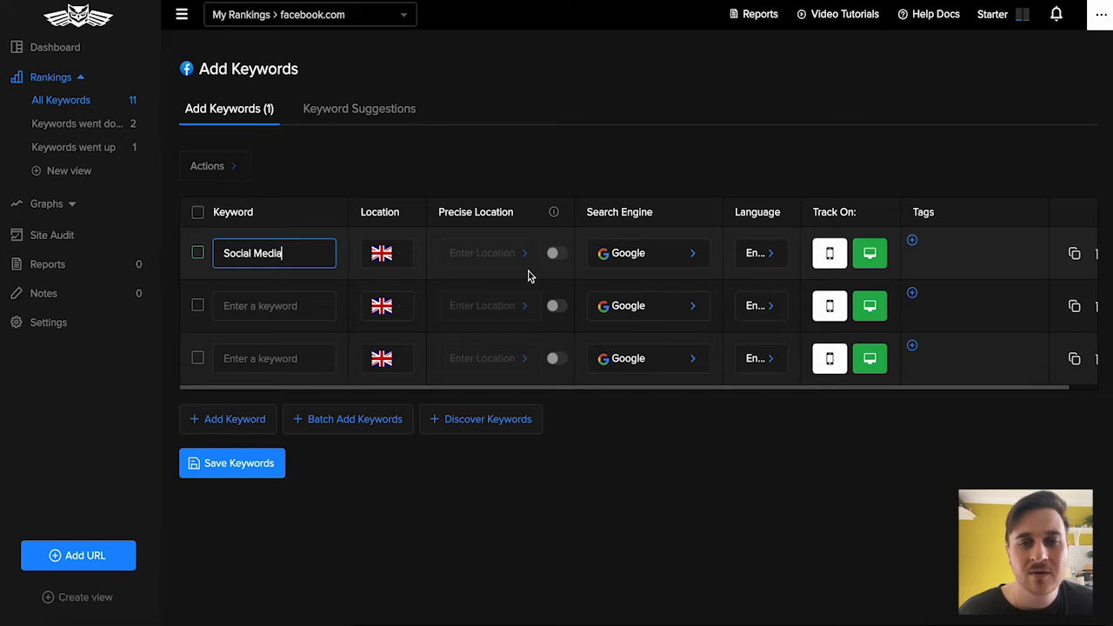
# Inspect the precise location and search engine options for Social Media, leaving precise location off and Google selected
pyautogui.click(499, 257)
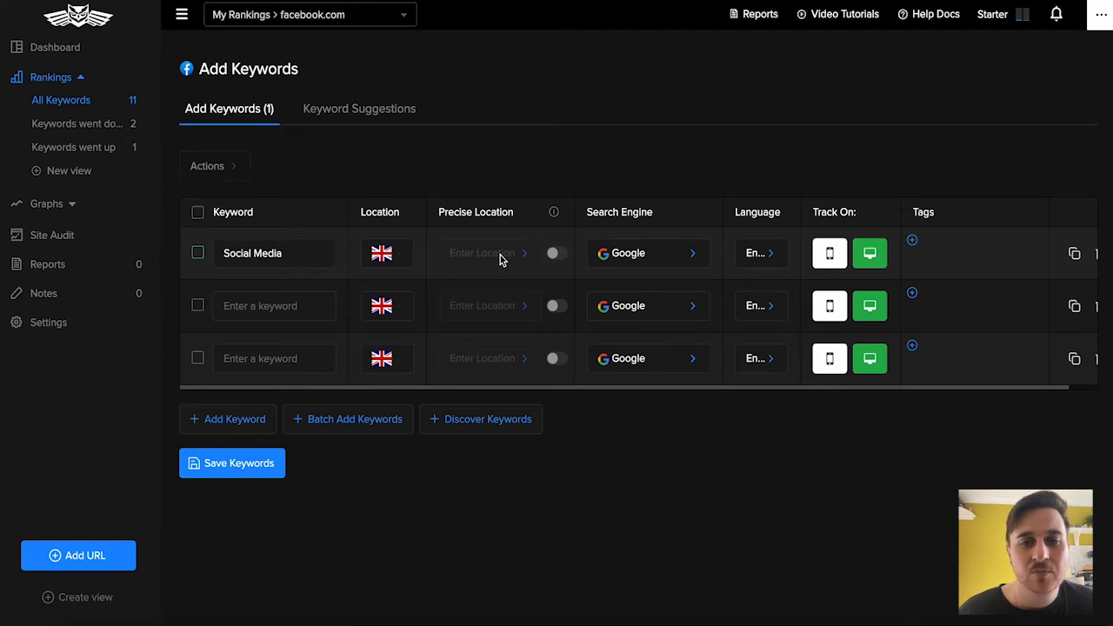
pyautogui.click(556, 253)
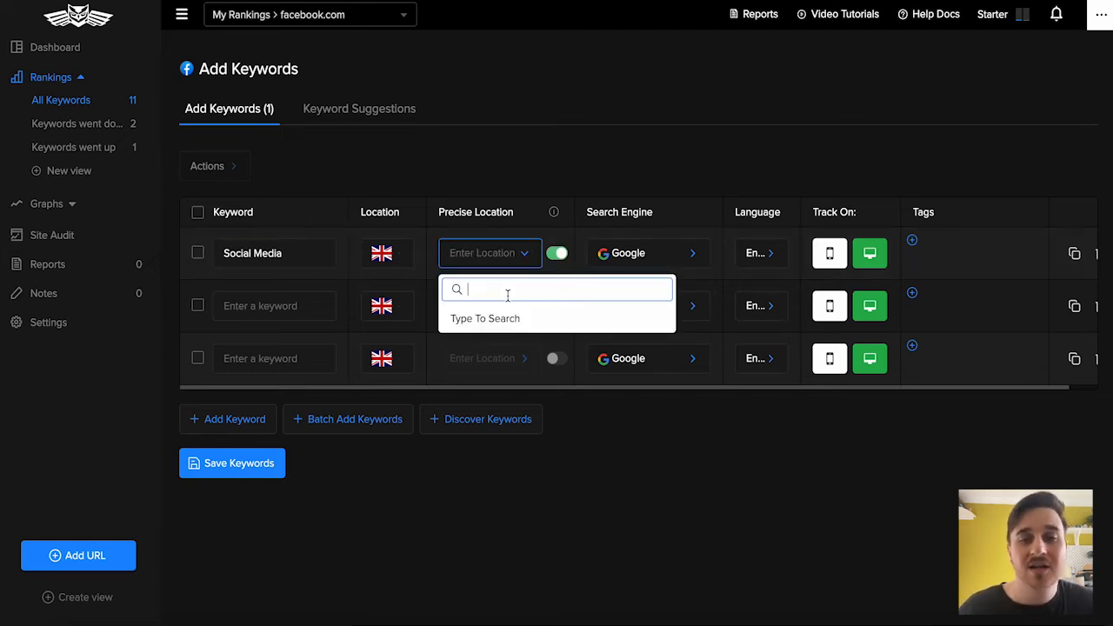
pyautogui.click(590, 257)
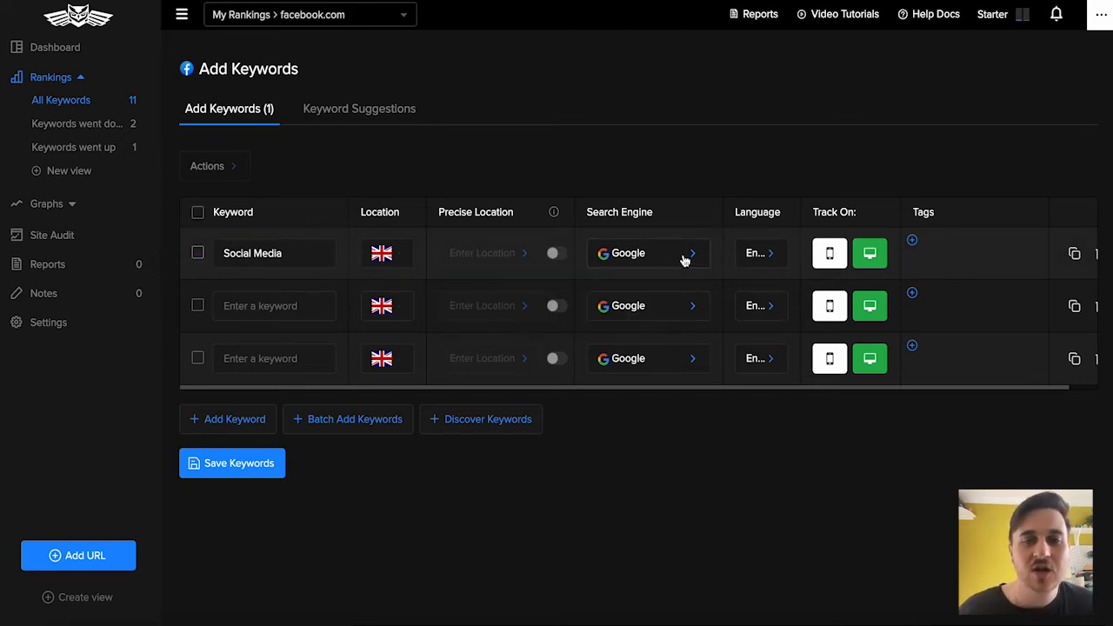
pyautogui.click(685, 256)
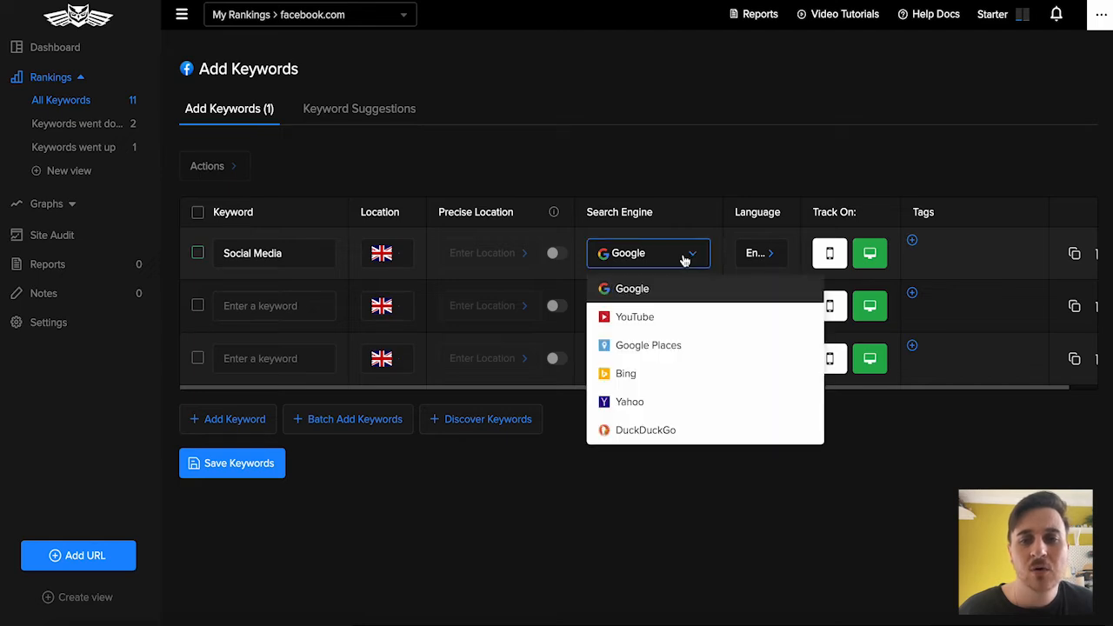
pyautogui.click(685, 259)
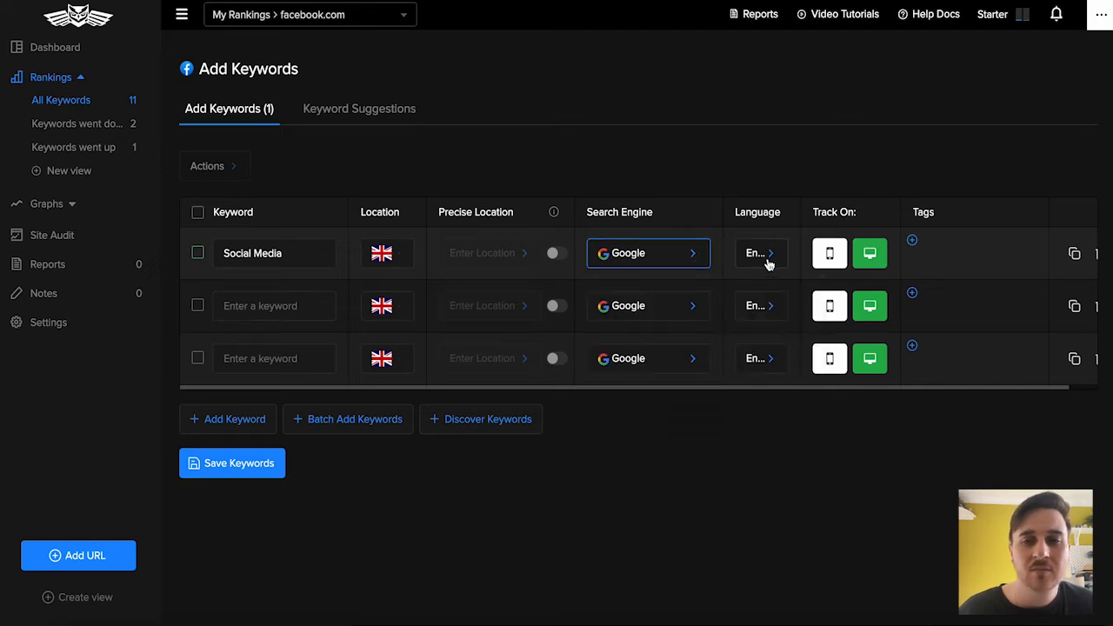
# Track Social Media on mobile, tag it with social and media, and save the keywords
pyautogui.click(828, 253)
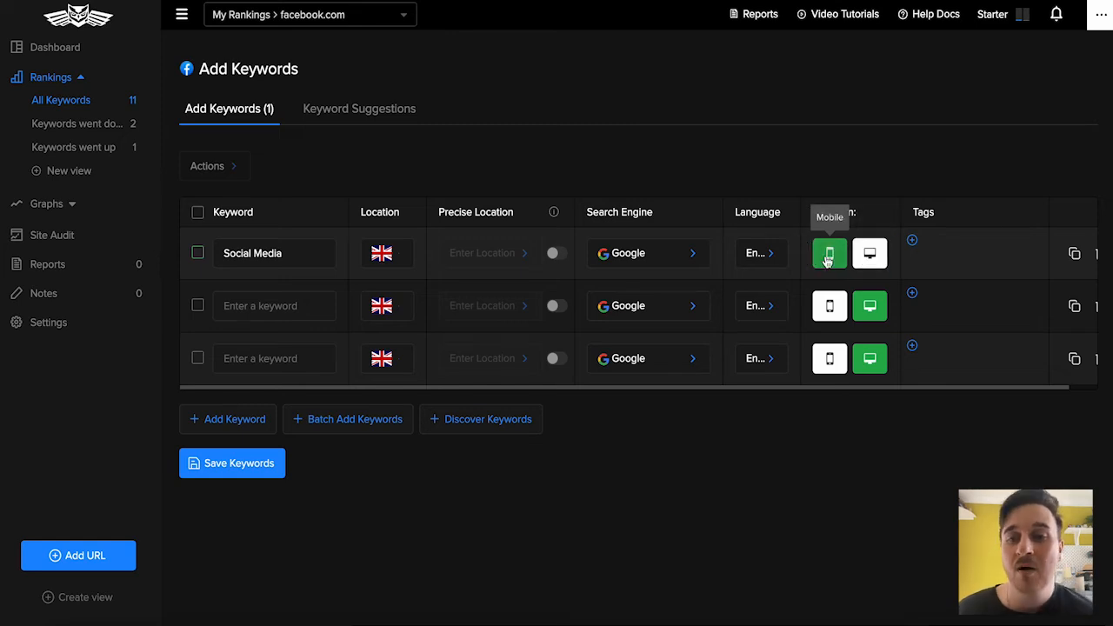
pyautogui.click(912, 242)
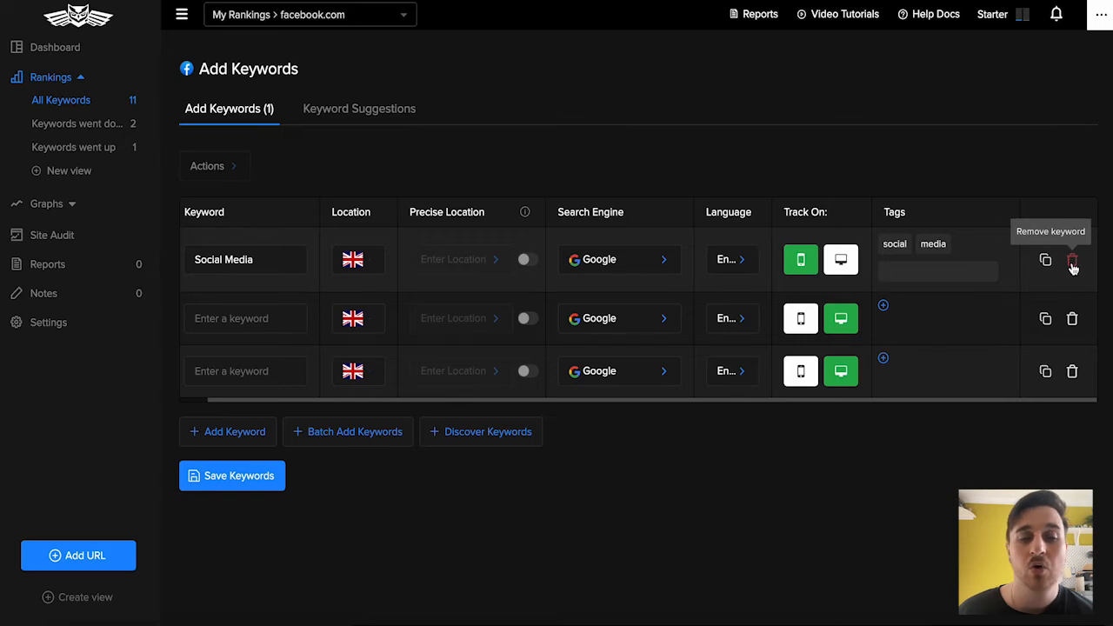
pyautogui.hscroll(-1, 277, 315)
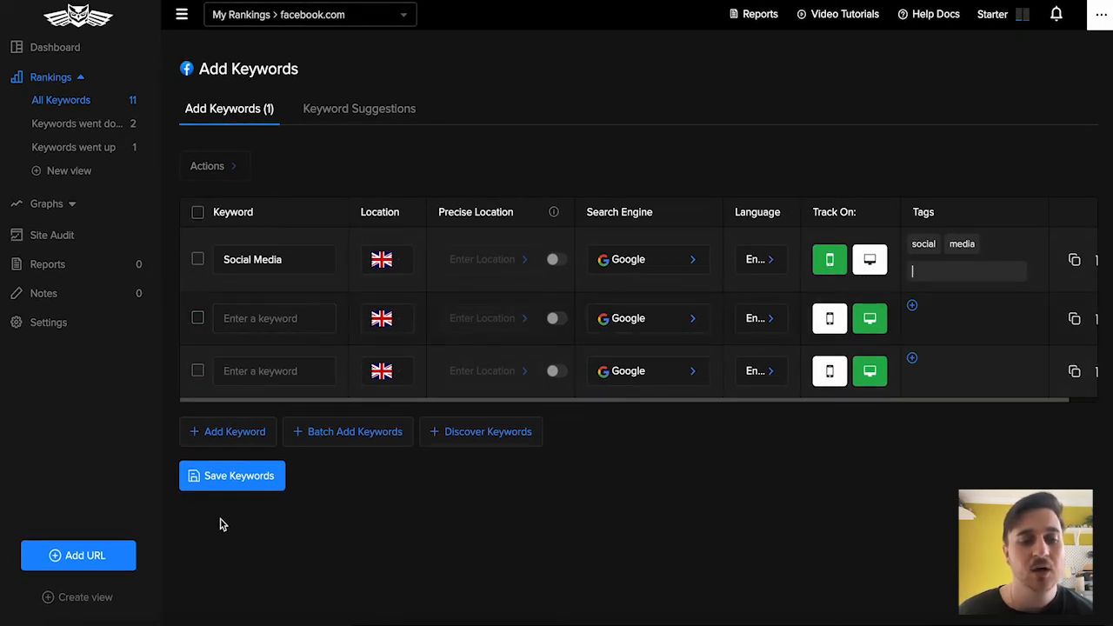
pyautogui.click(246, 476)
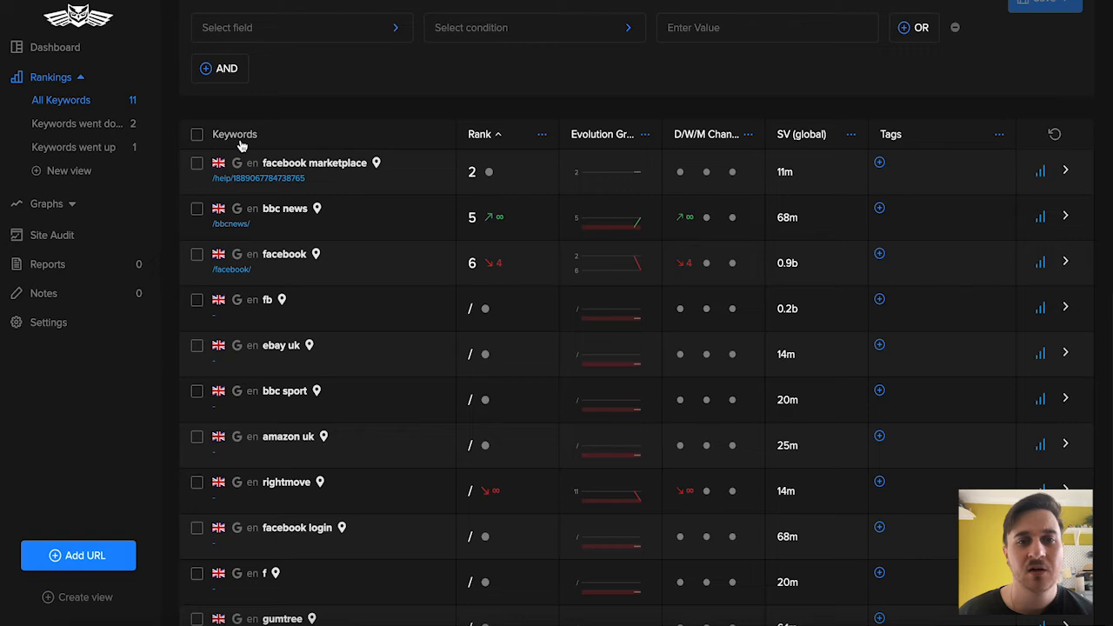
# Sort the keyword list by descending rank and inspect the facebook keyword's graph and row options
pyautogui.click(497, 138)
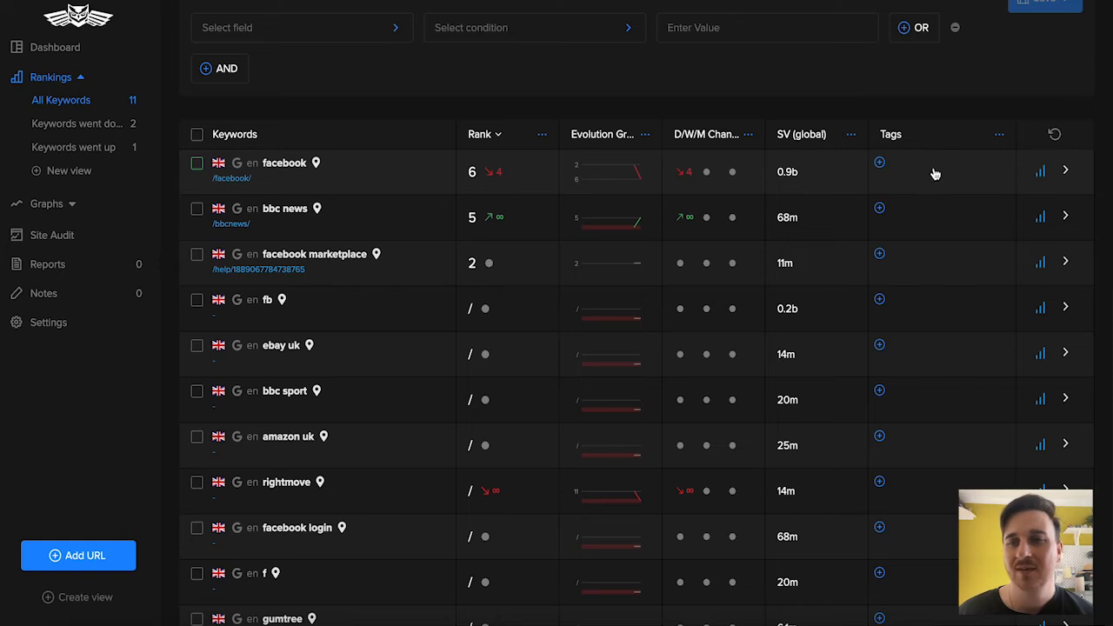
pyautogui.click(1042, 173)
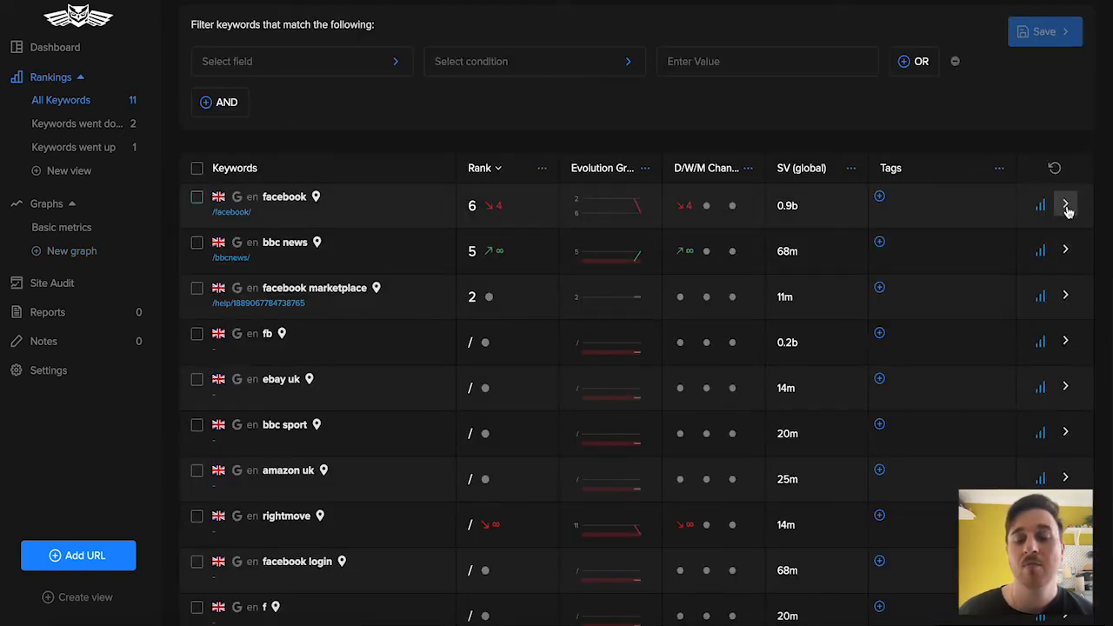
pyautogui.click(1066, 206)
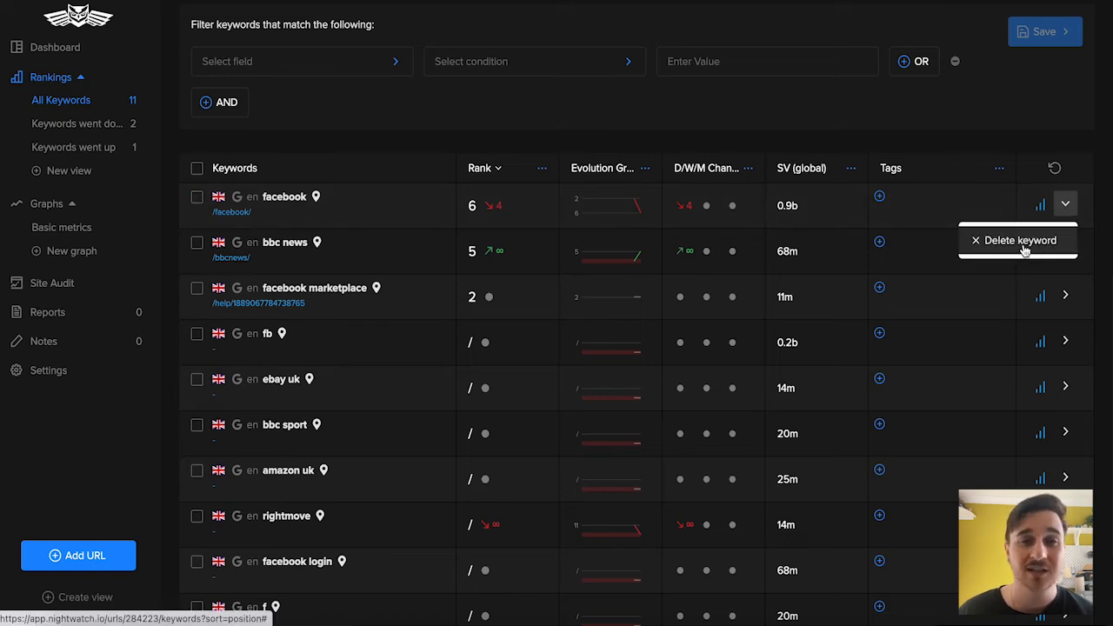
pyautogui.scroll(1, 792, 261)
pyautogui.scroll(-2, 792, 260)
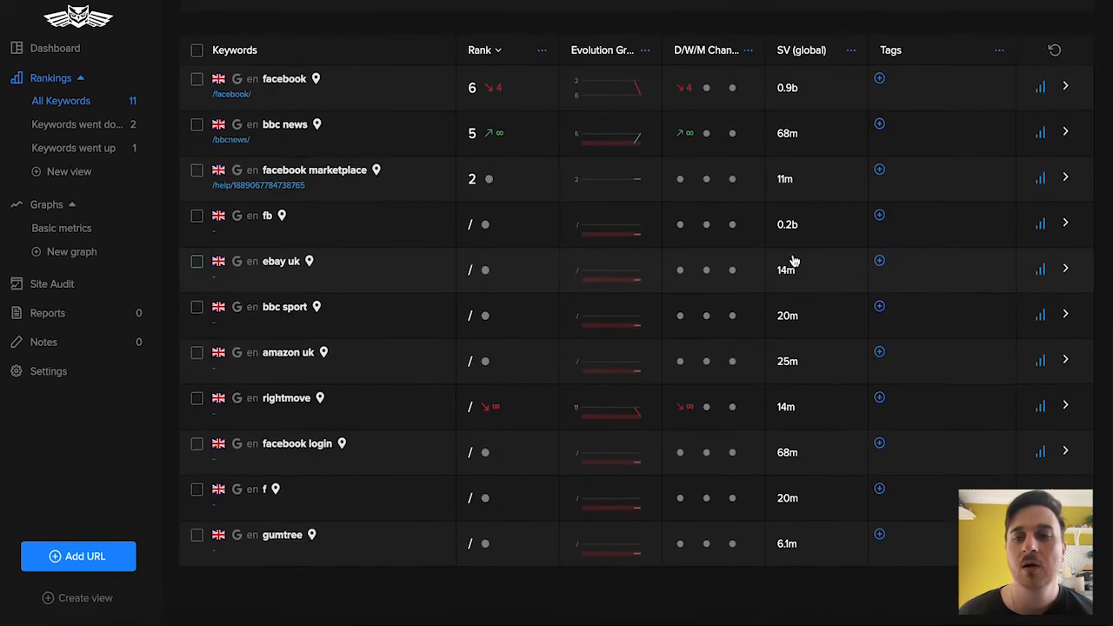
# Open the report builder for facebook.com from the rankings overview
pyautogui.scroll(7, 792, 261)
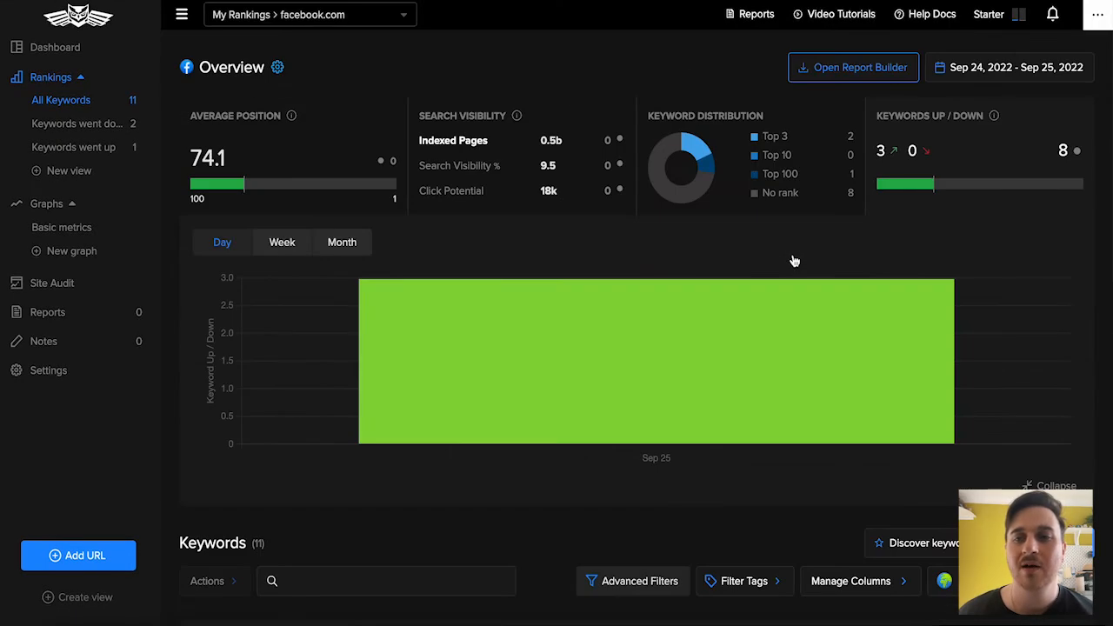
pyautogui.click(856, 70)
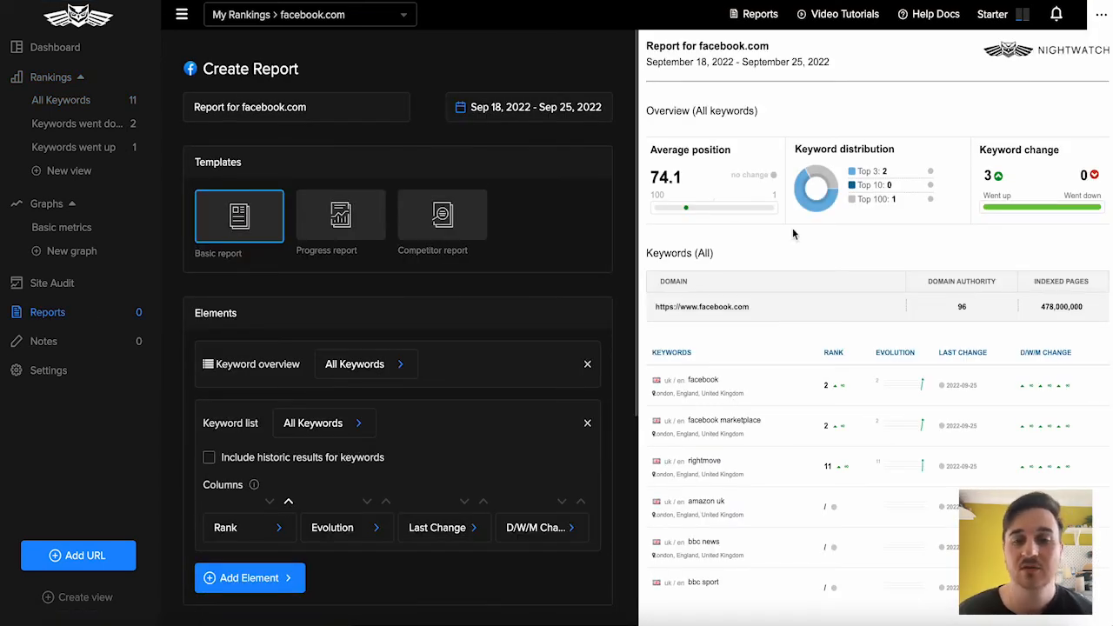
# Examine the facebook.com report preview, compare the Progress and Competitor report templates, and return to the Basic report
pyautogui.scroll(-3, 963, 300)
pyautogui.scroll(3, 963, 300)
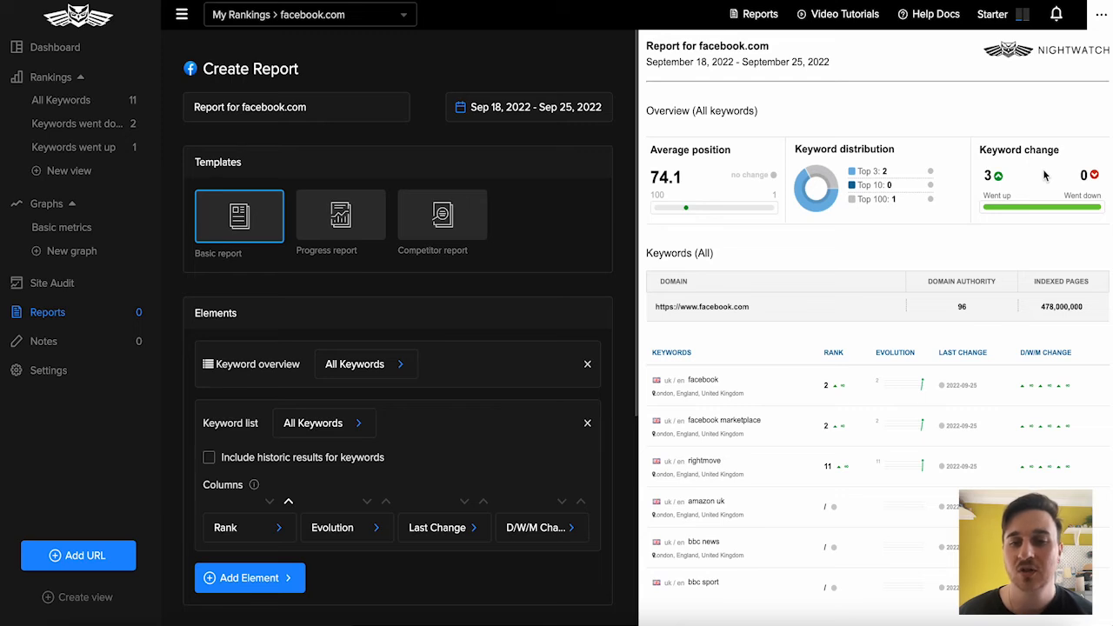
pyautogui.scroll(-1, 1000, 179)
pyautogui.scroll(1, 891, 240)
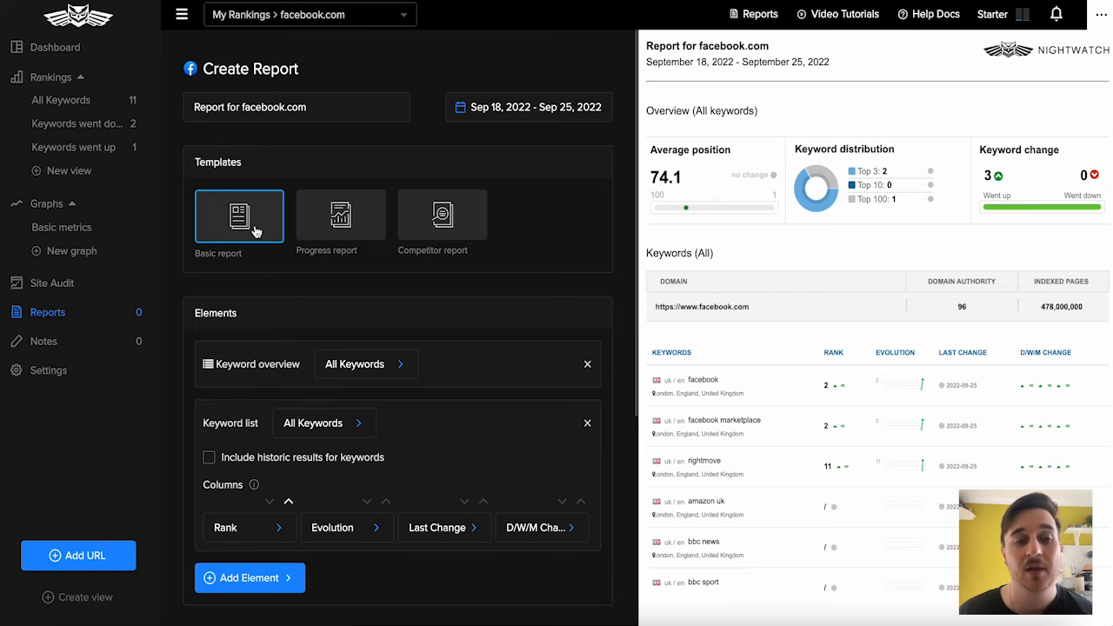
pyautogui.click(346, 226)
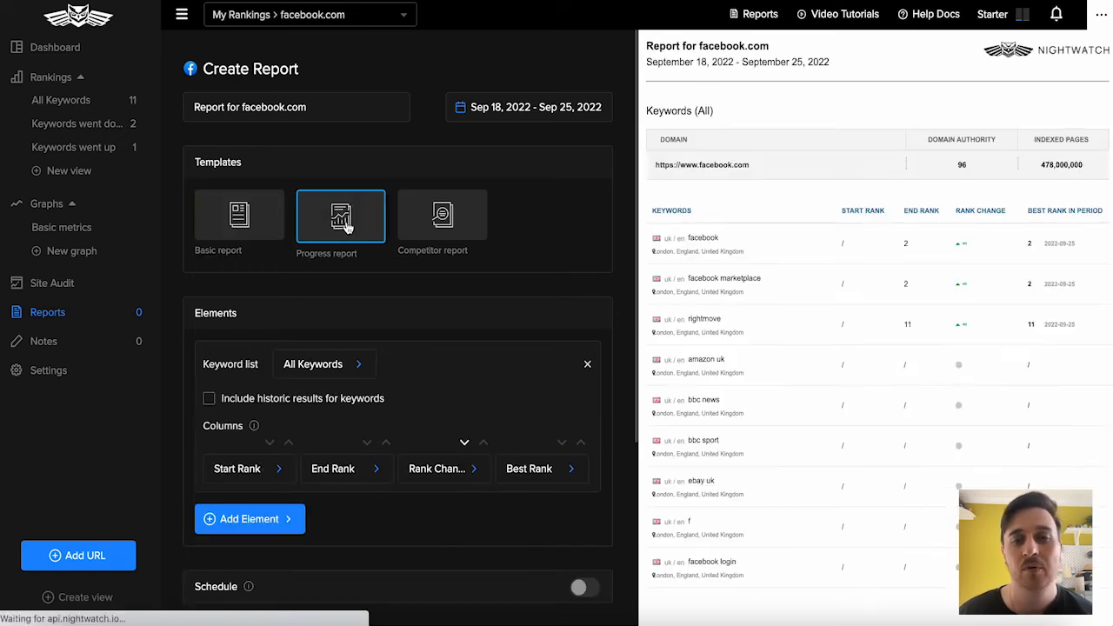
pyautogui.click(443, 233)
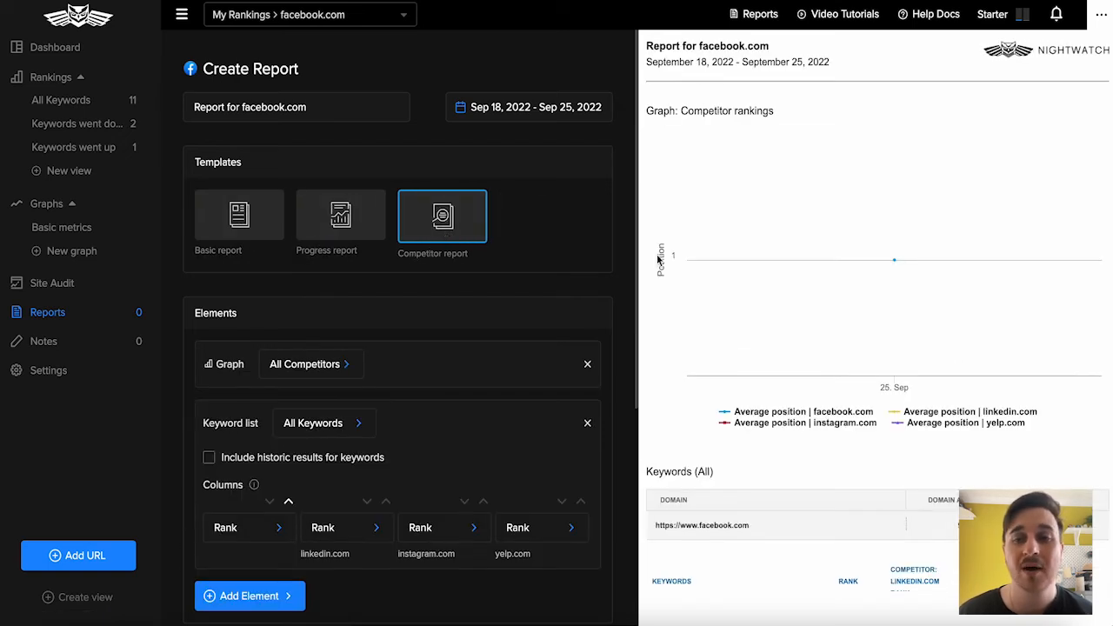
pyautogui.moveTo(774, 260)
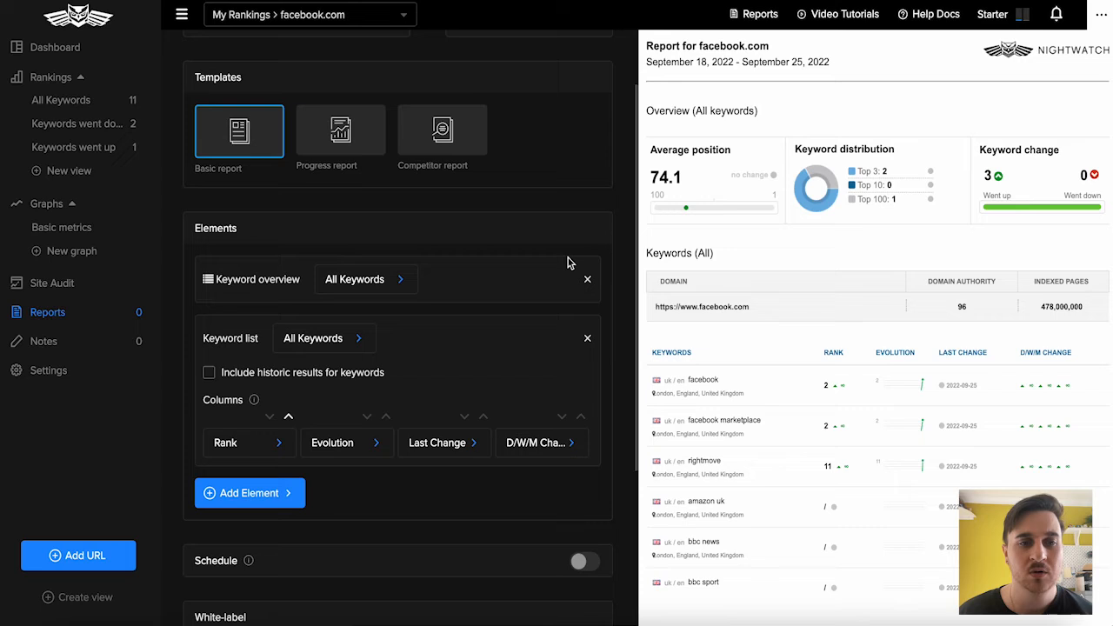
# Inspect which keyword views are available for the report's keyword overview and keyword list, leaving both on All Keywords
pyautogui.scroll(-2, 561, 261)
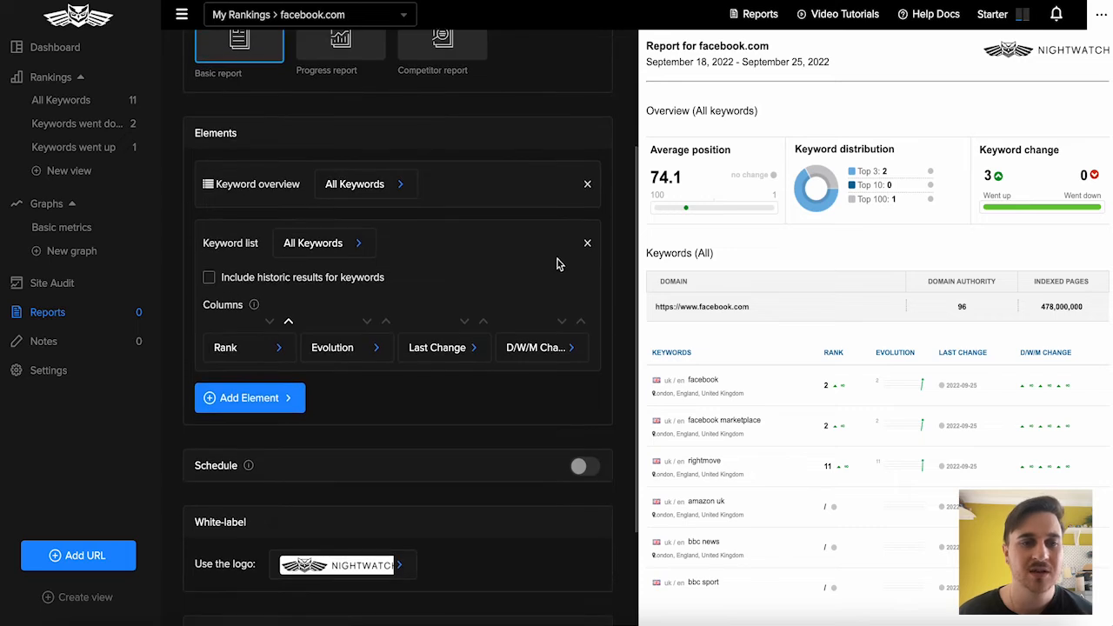
pyautogui.click(396, 187)
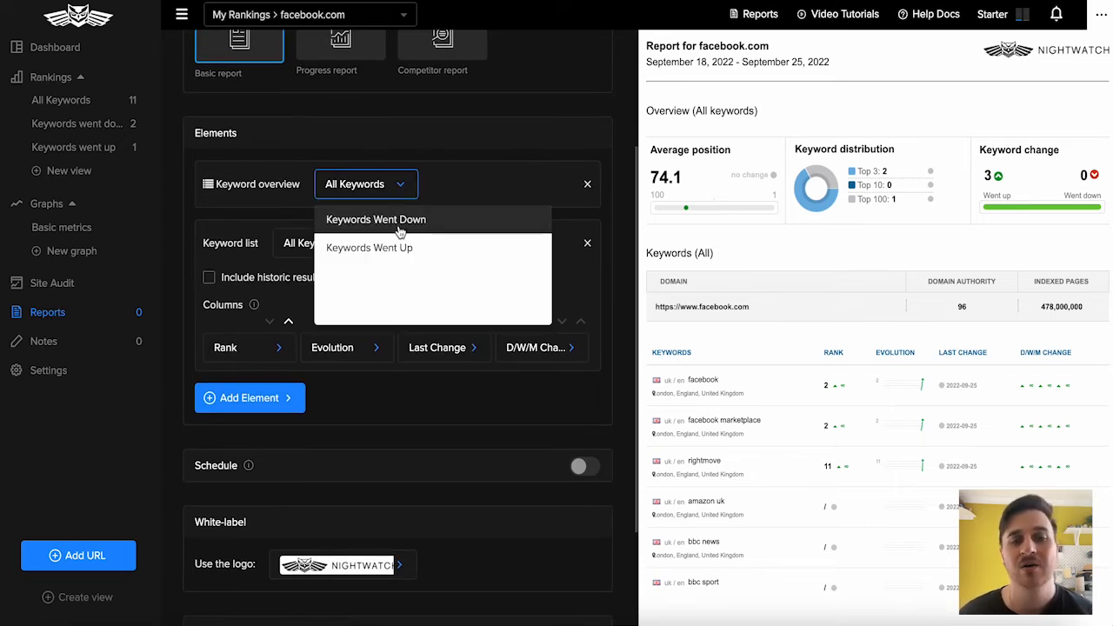
pyautogui.scroll(-1, 417, 204)
pyautogui.click(339, 222)
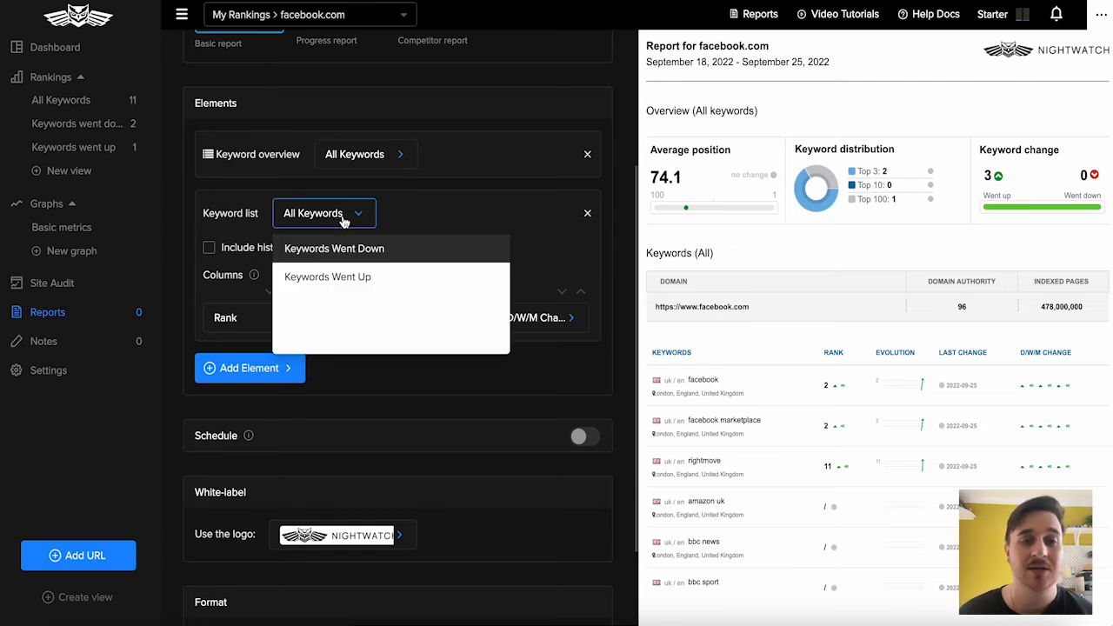
pyautogui.scroll(-1, 186, 214)
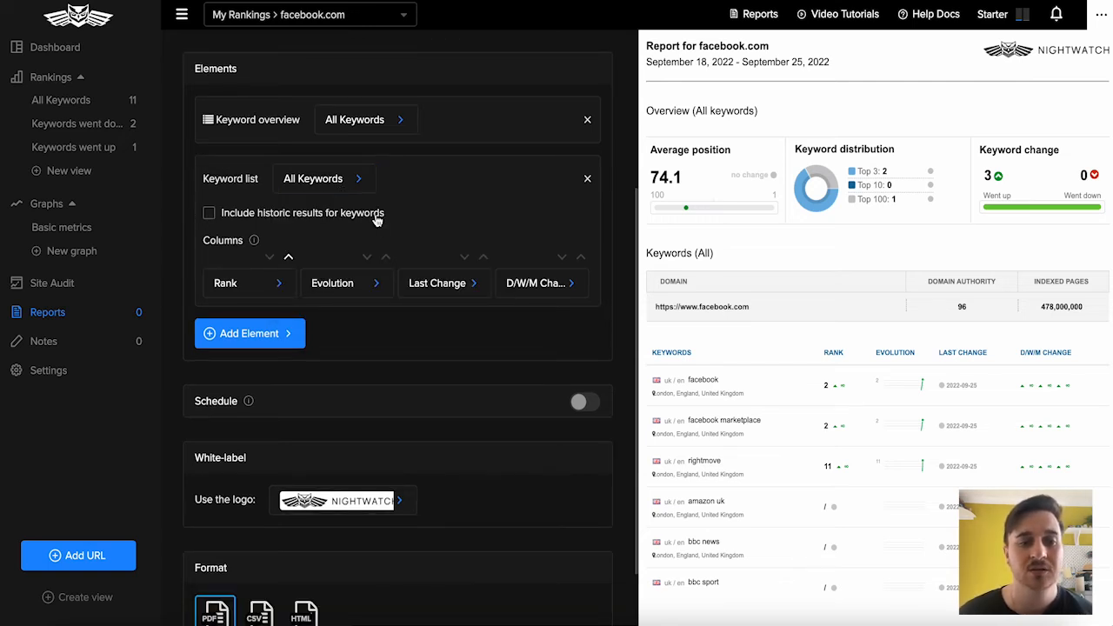
# Change the keyword list's Rank column to Organic Rank and its Evolution column to Last Update
pyautogui.scroll(-2, 331, 224)
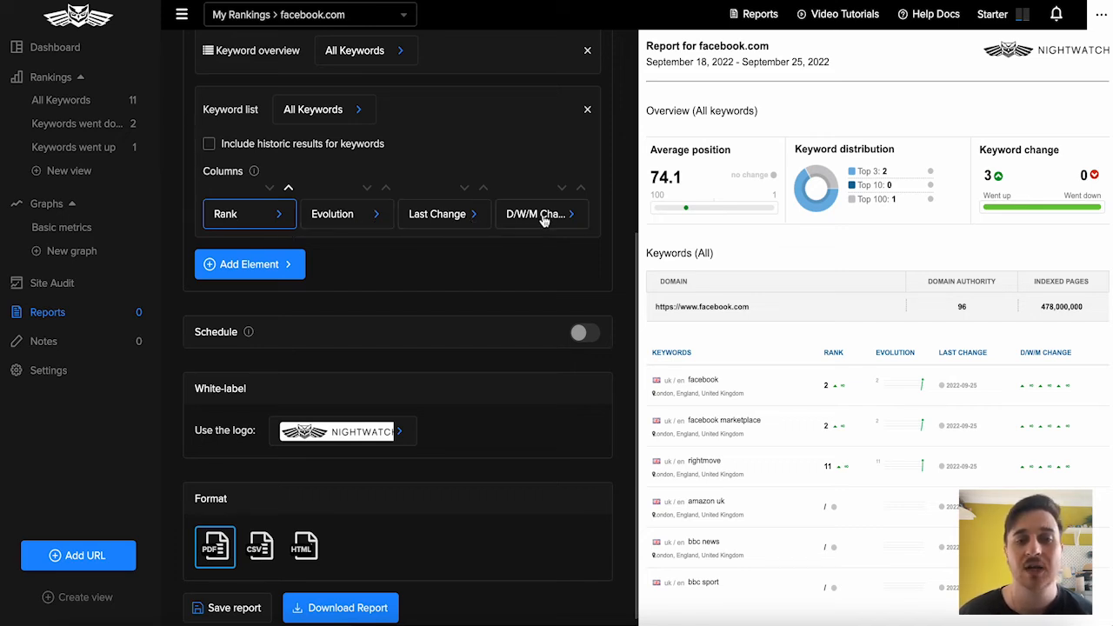
pyautogui.click(248, 222)
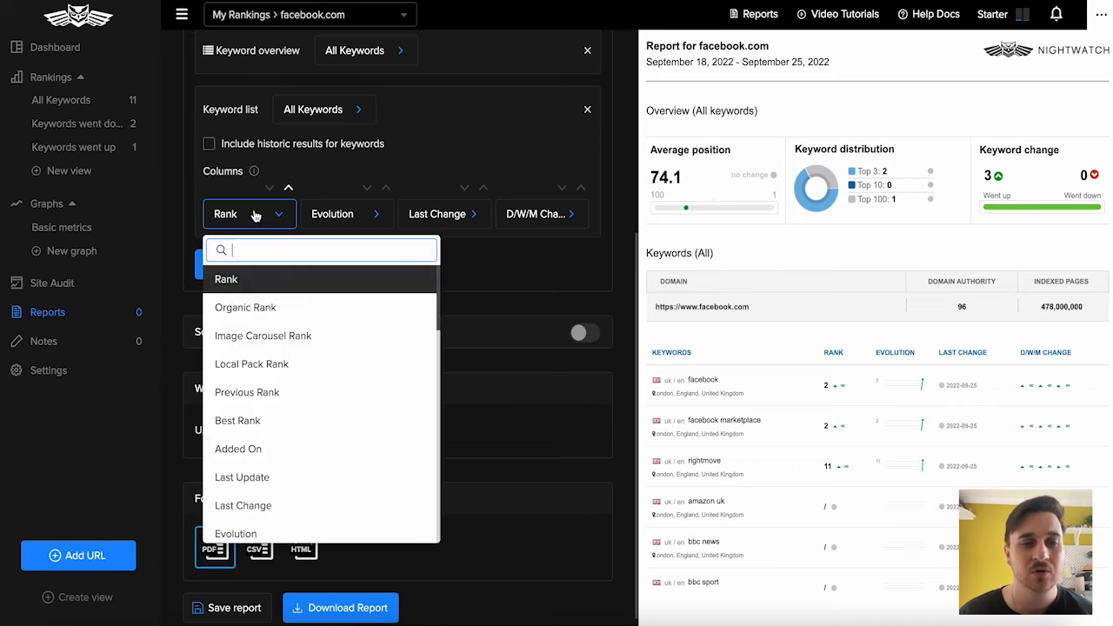
pyautogui.scroll(-5, 295, 365)
pyautogui.scroll(5, 296, 366)
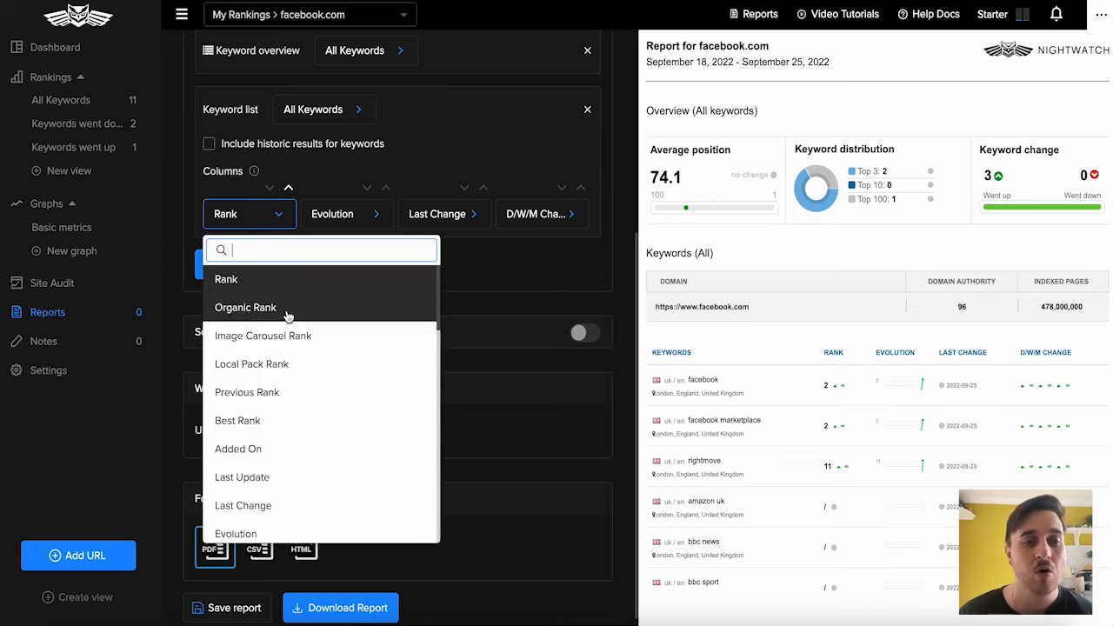
pyautogui.click(286, 315)
pyautogui.click(390, 223)
pyautogui.click(380, 473)
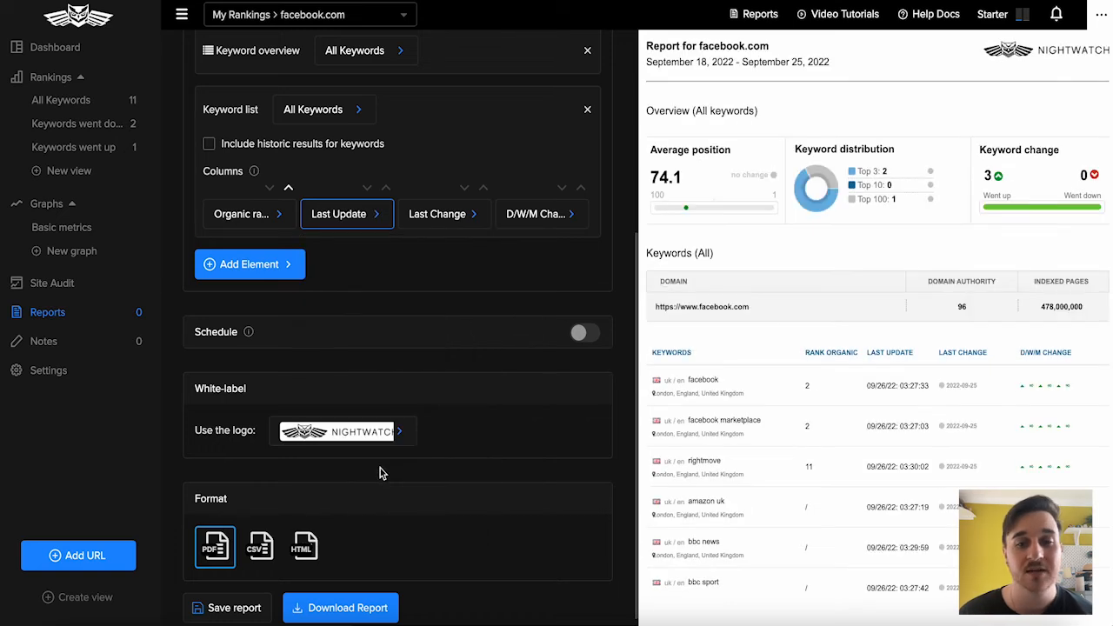
# Inspect the report's recurring schedule and recipient options, leave scheduling off, and check the white-label logo choices
pyautogui.scroll(-1, 337, 346)
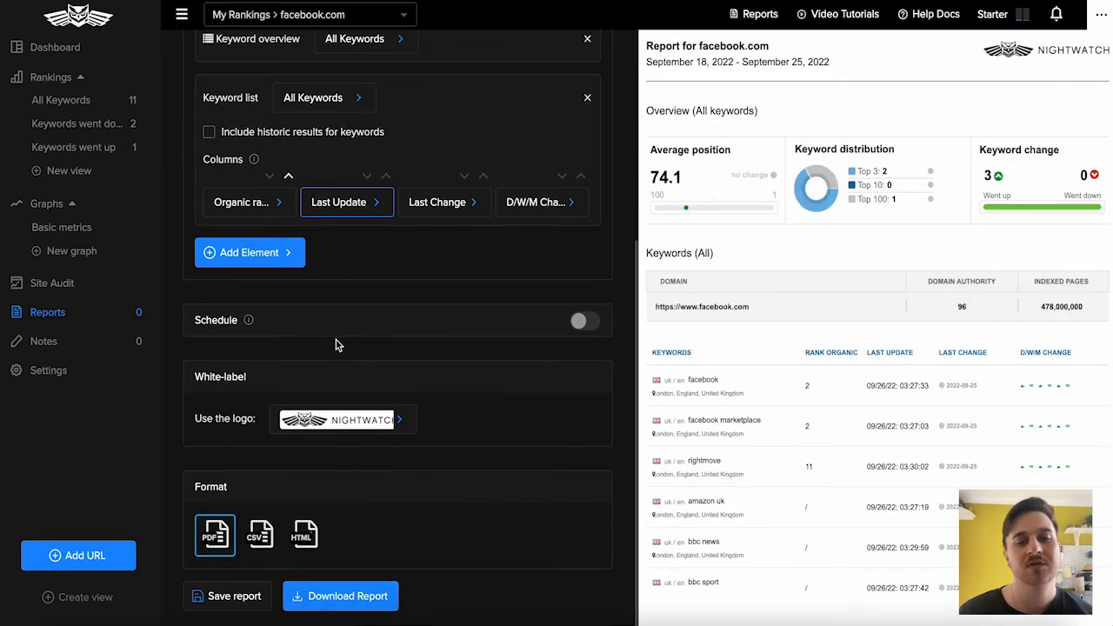
pyautogui.moveTo(250, 321)
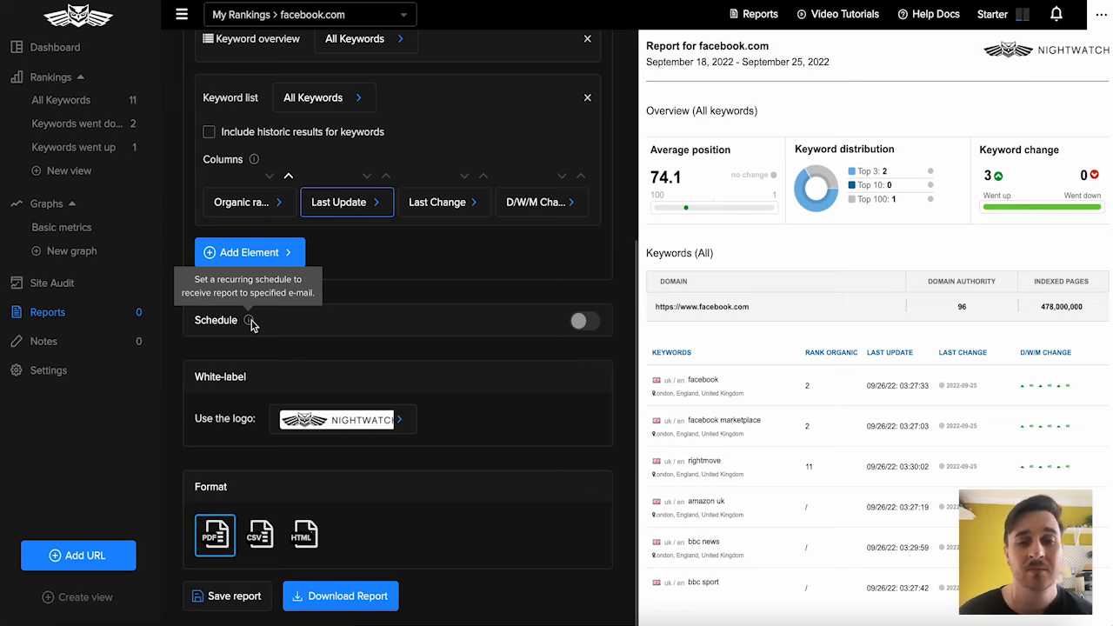
pyautogui.click(584, 320)
pyautogui.scroll(-3, 589, 322)
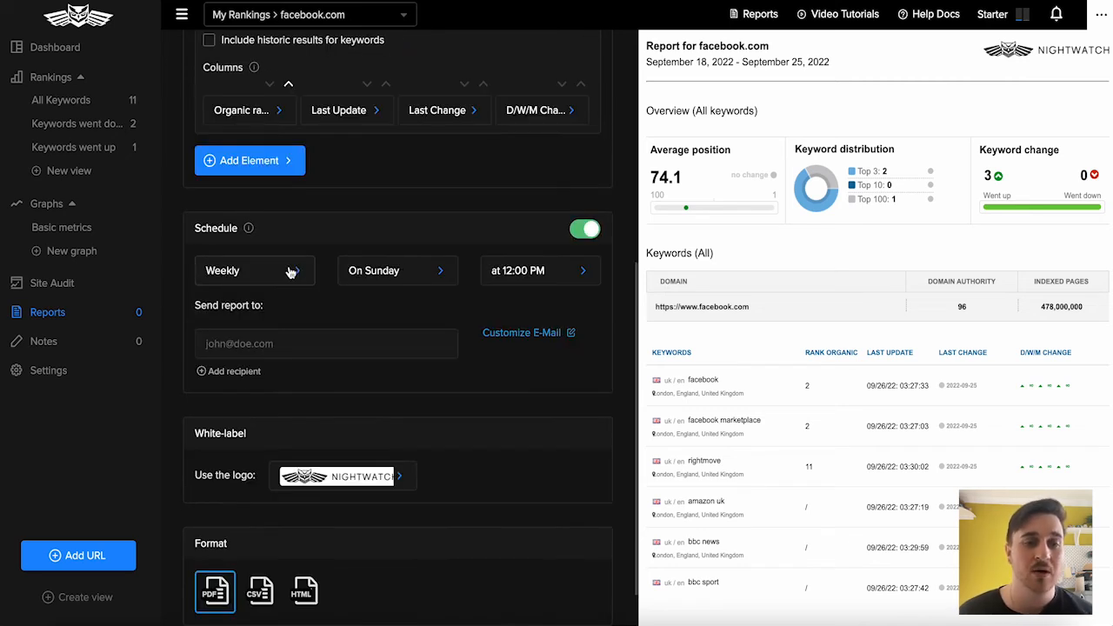
pyautogui.click(293, 273)
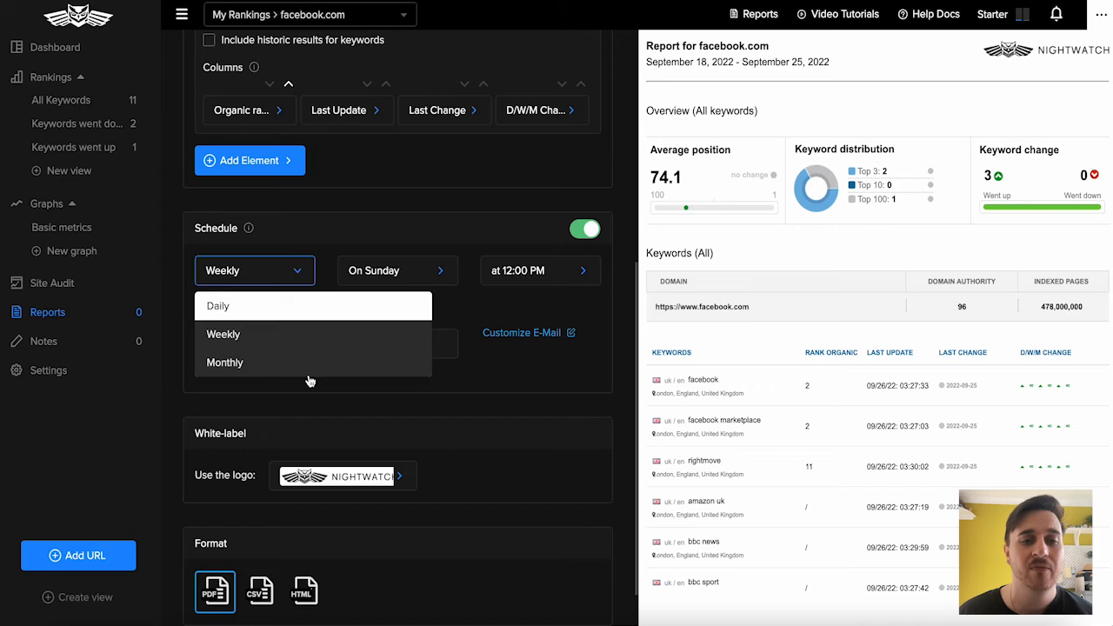
pyautogui.click(385, 252)
pyautogui.click(407, 284)
pyautogui.click(452, 280)
pyautogui.click(267, 342)
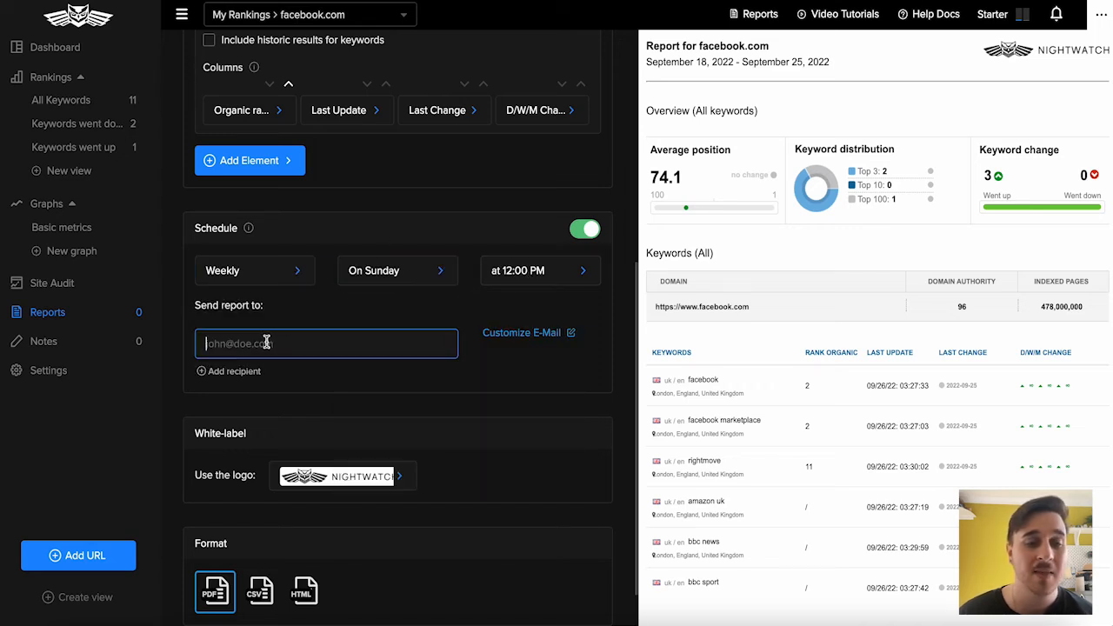
pyautogui.click(590, 229)
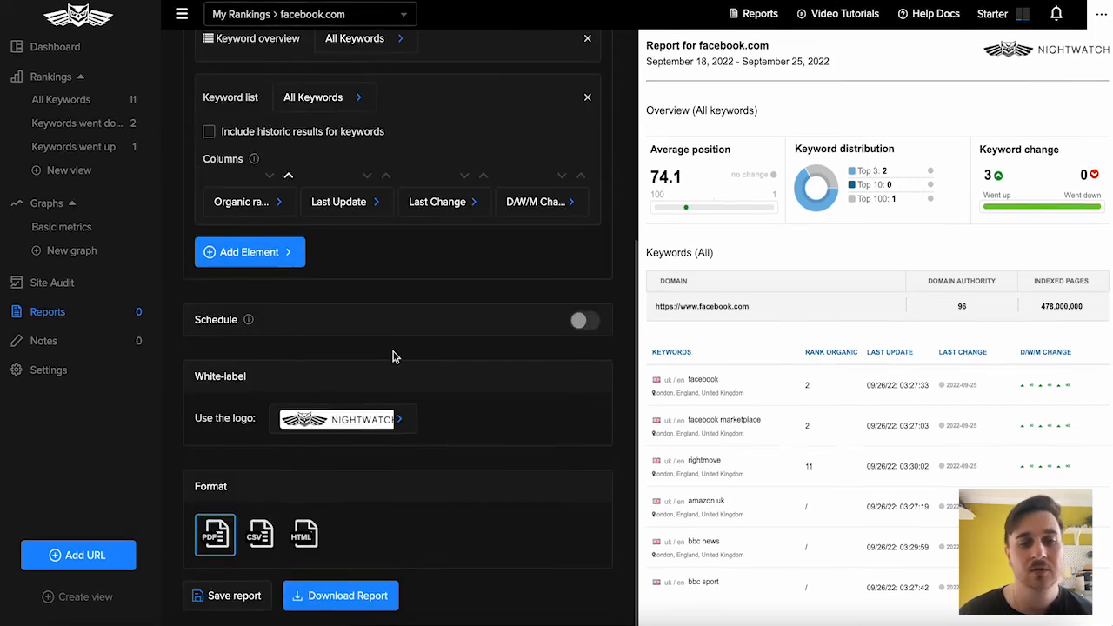
pyautogui.click(398, 423)
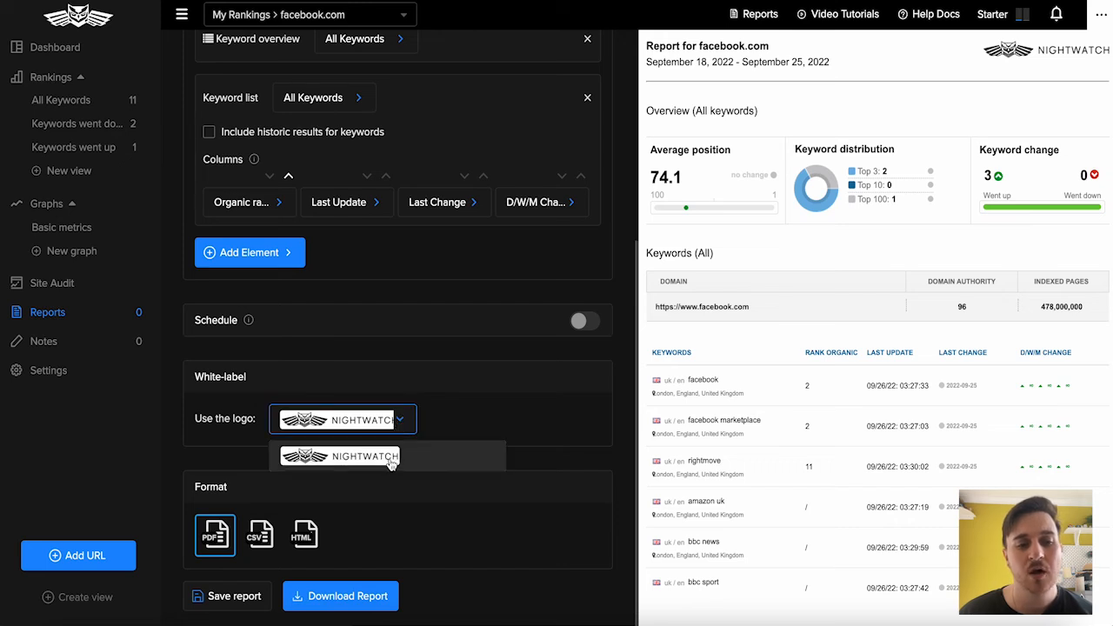
pyautogui.click(456, 415)
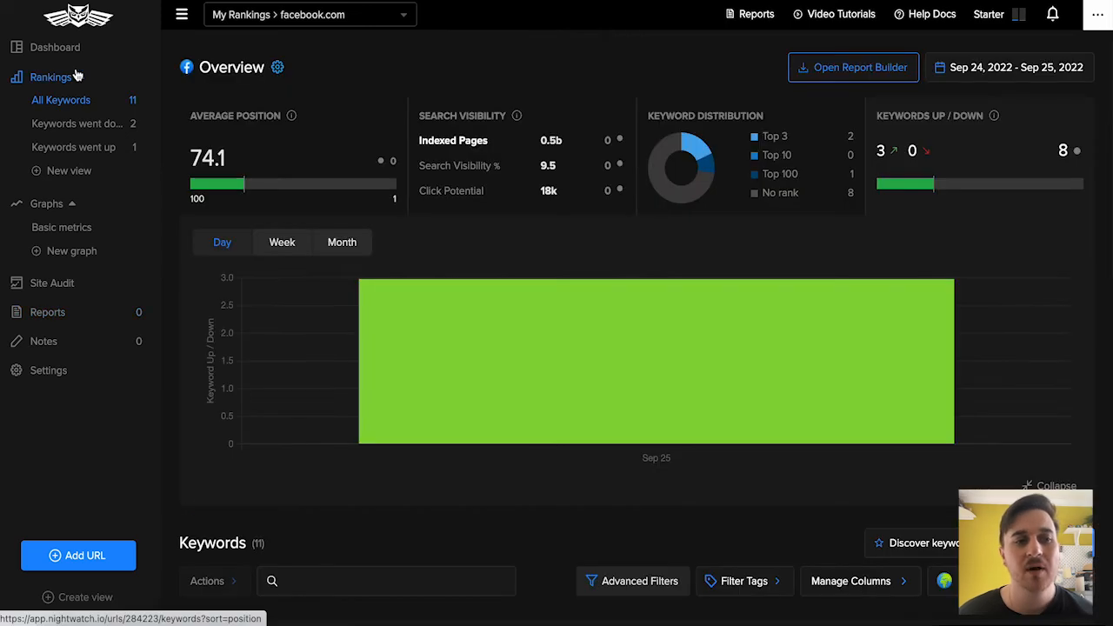
# Open the Basic metrics graph and hide Average Position, Search Visibility, Click Potential, Total Keywords and Indexed Pages
pyautogui.click(57, 224)
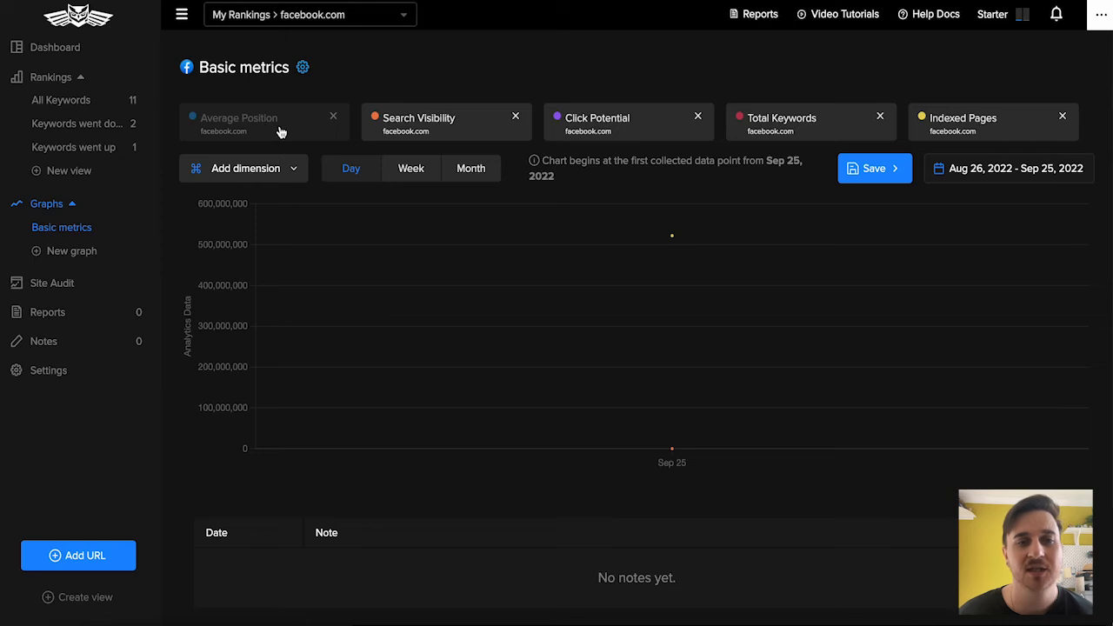
pyautogui.click(405, 129)
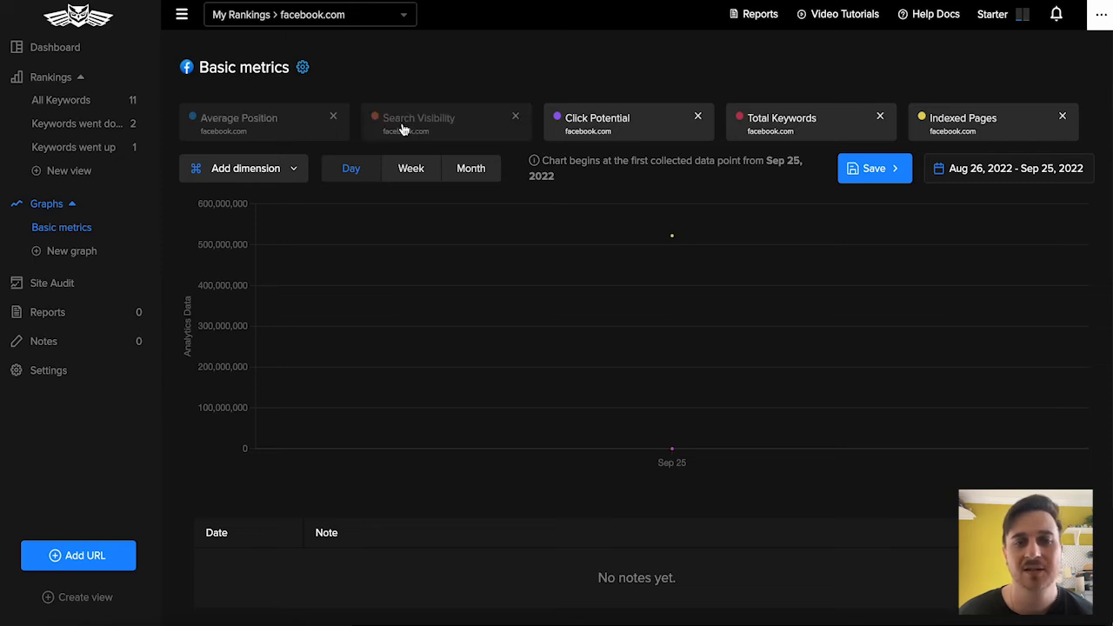
pyautogui.click(613, 126)
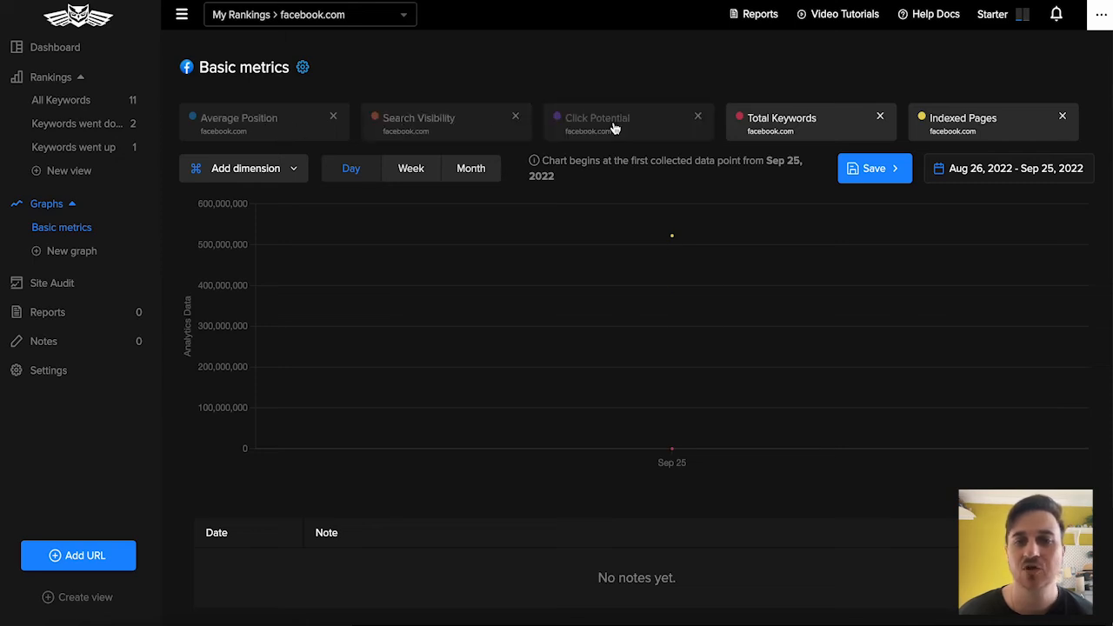
pyautogui.click(781, 127)
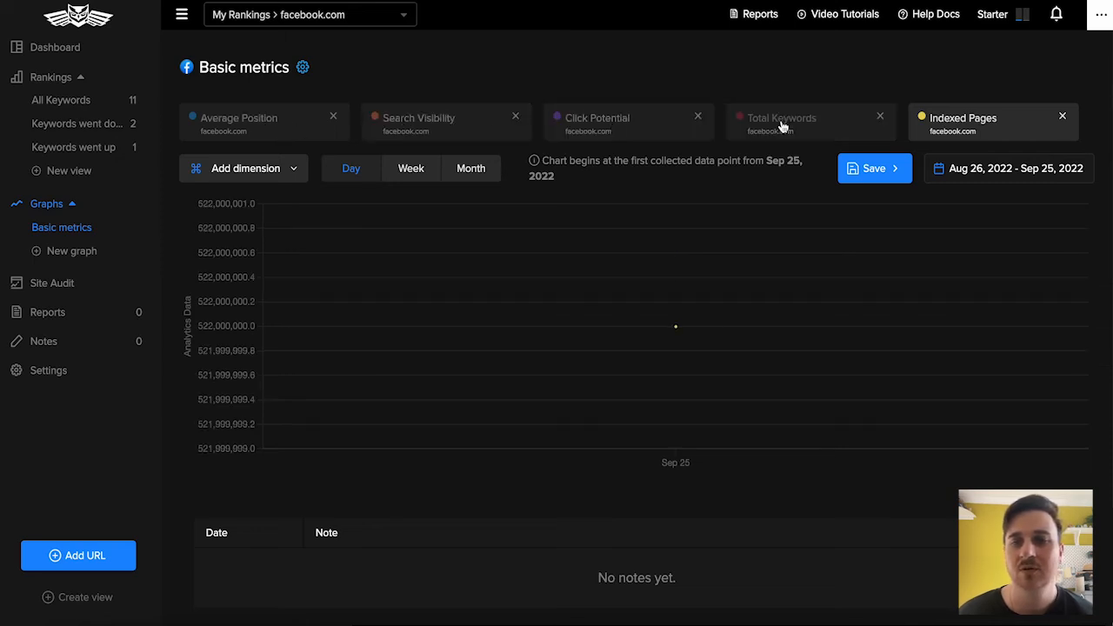
pyautogui.click(1003, 130)
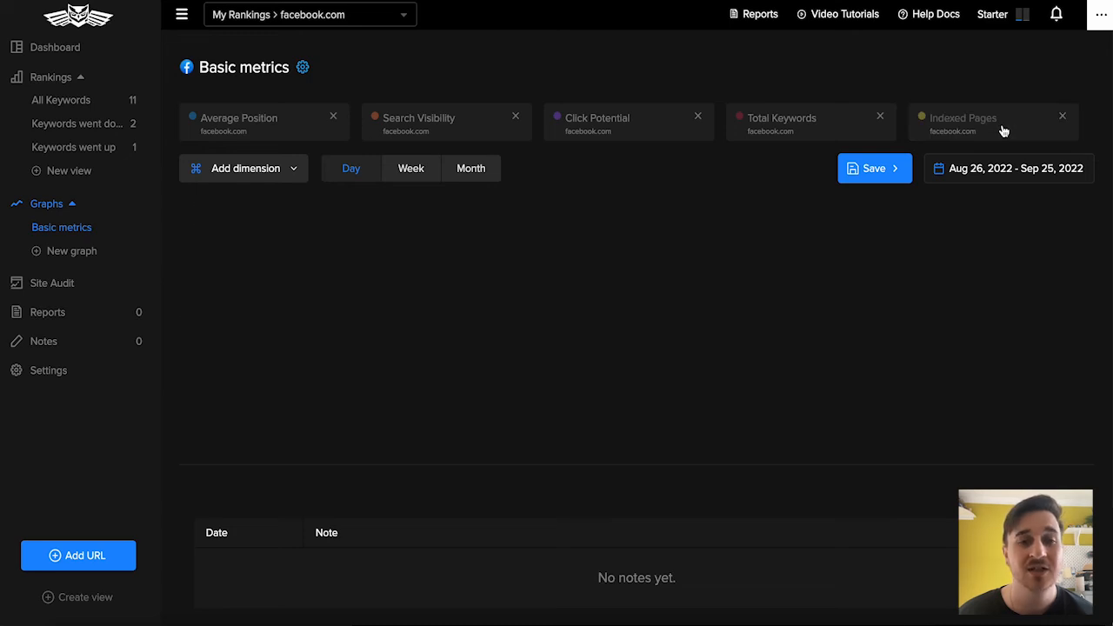
# Inspect the website dimensions that can be added to the Basic metrics graph, without adding any
pyautogui.click(292, 171)
pyautogui.scroll(-3, 318, 303)
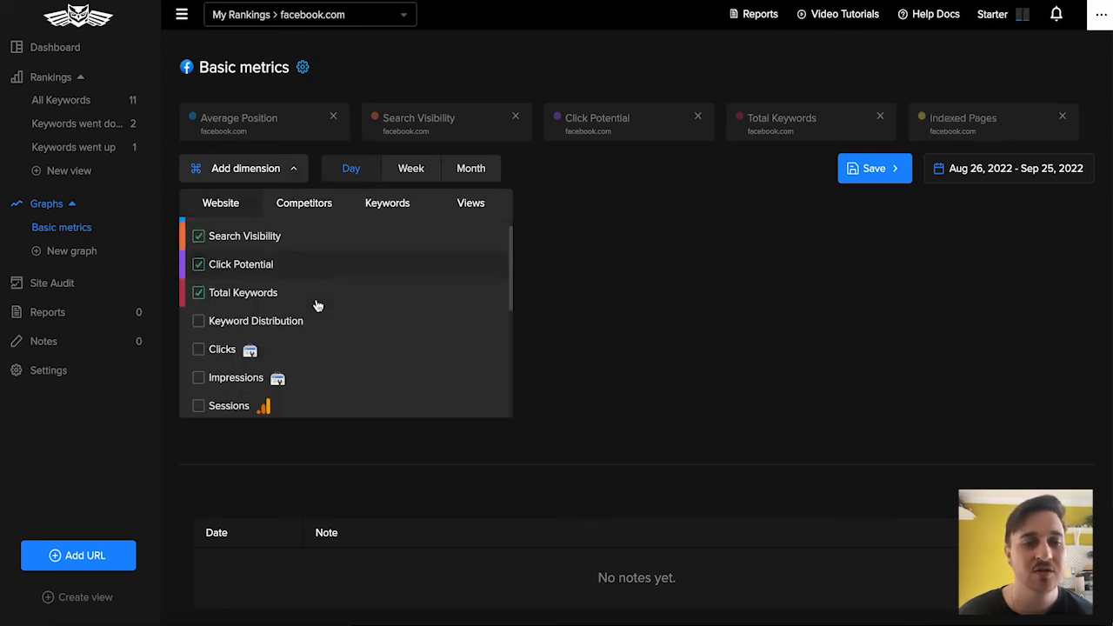
pyautogui.scroll(-1, 271, 291)
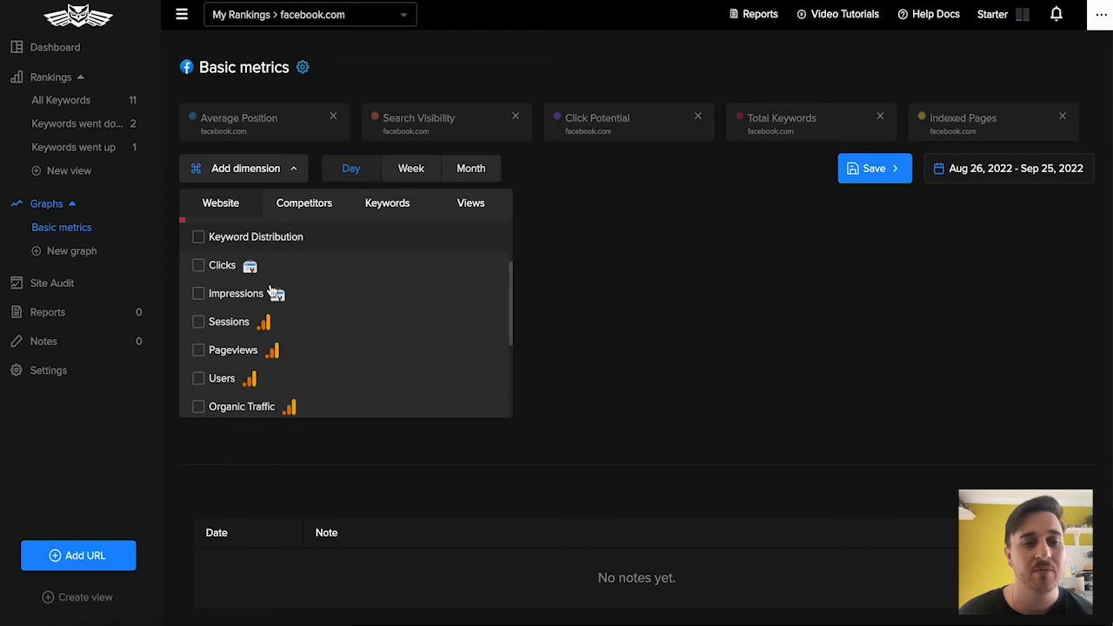
pyautogui.scroll(1, 271, 292)
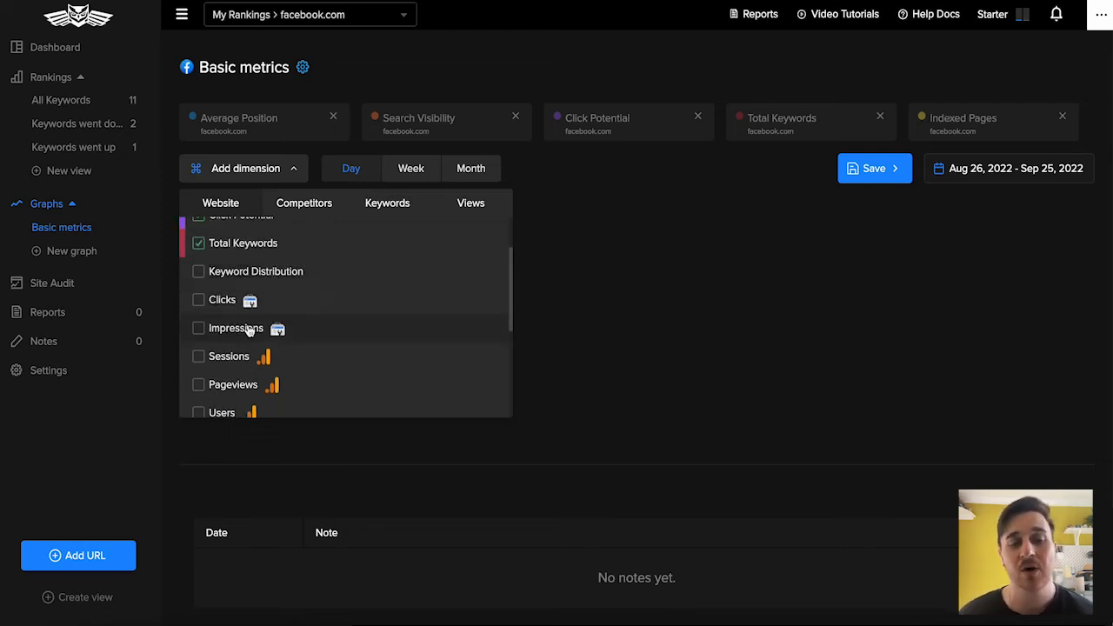
pyautogui.click(310, 161)
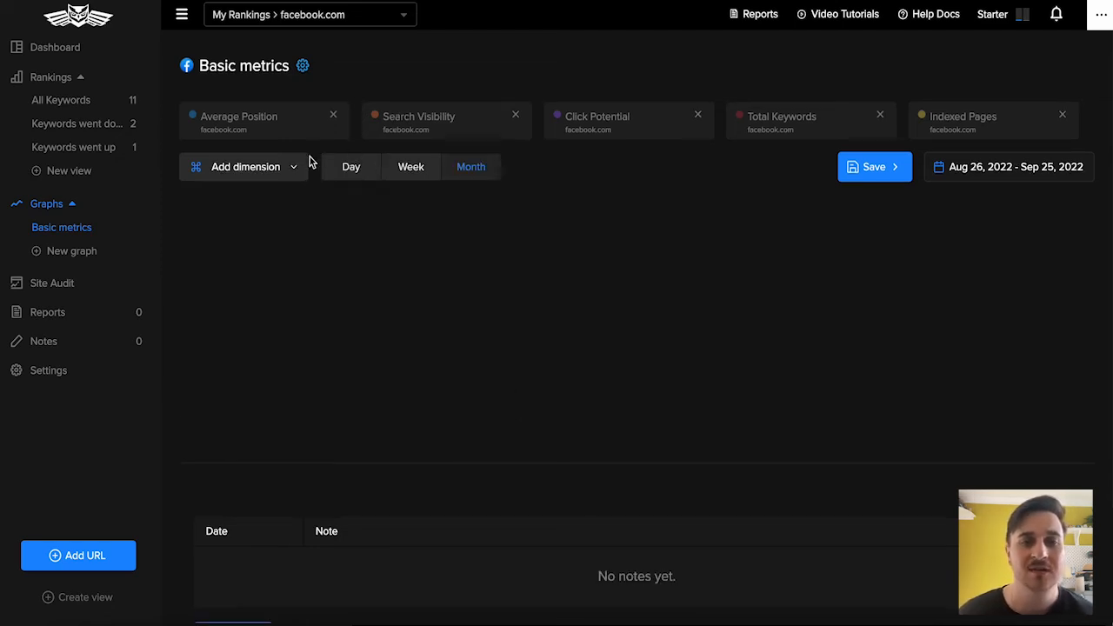
# Group the Basic metrics graph by month and check the date range options, keeping Aug 26 to Sep 25, 2022
pyautogui.click(410, 167)
pyautogui.click(482, 170)
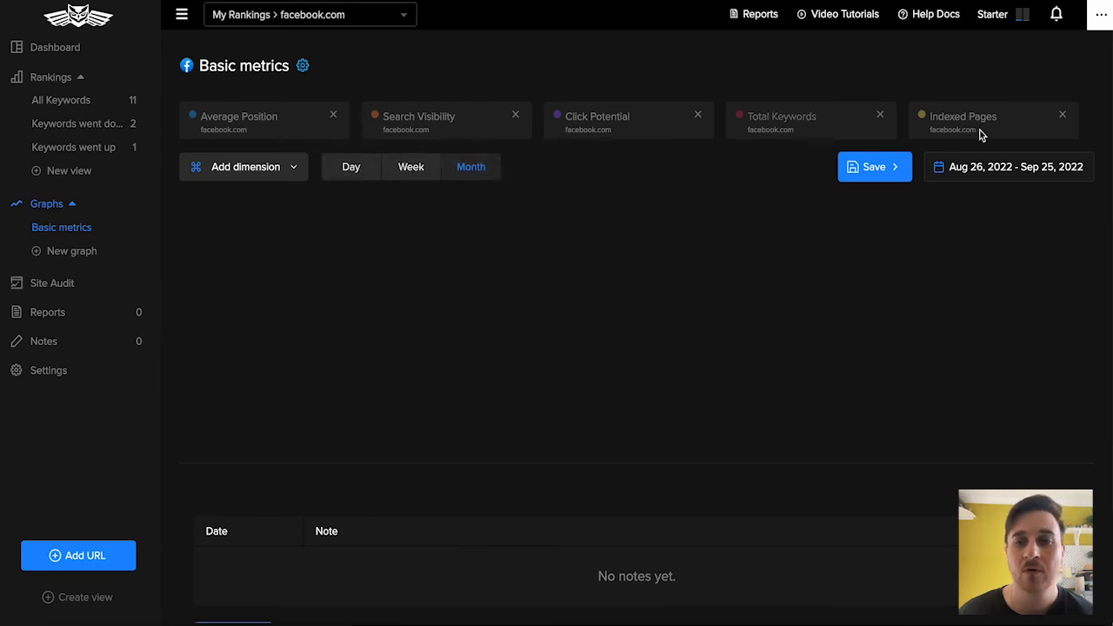
pyautogui.click(1028, 178)
pyautogui.click(791, 179)
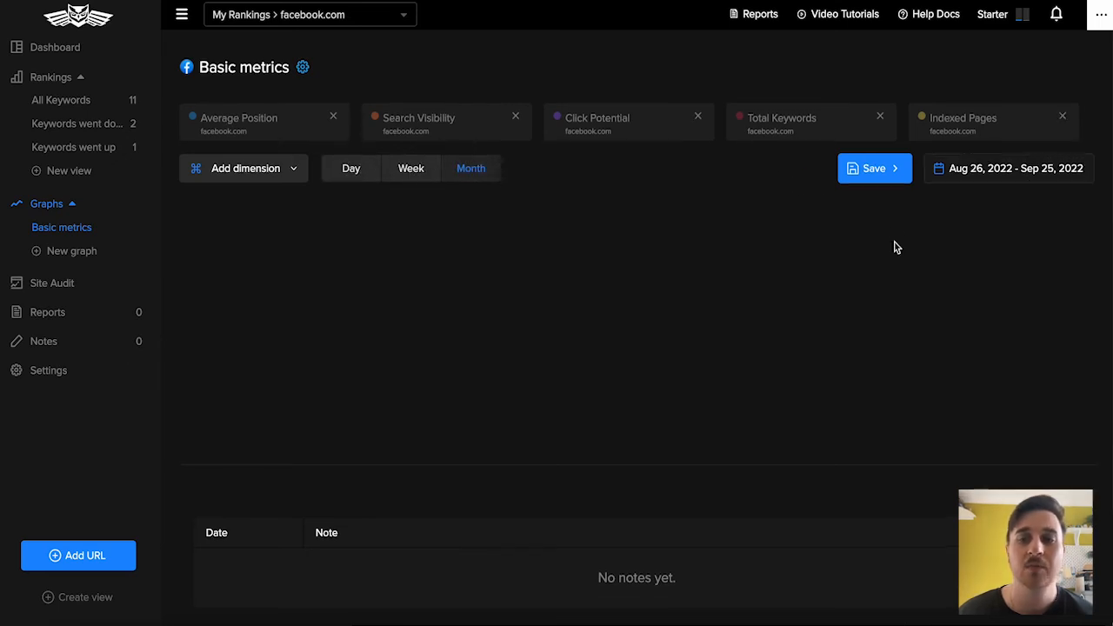
# Inspect the note form for the Basic metrics graph and leave it without saving a note
pyautogui.scroll(-2, 255, 516)
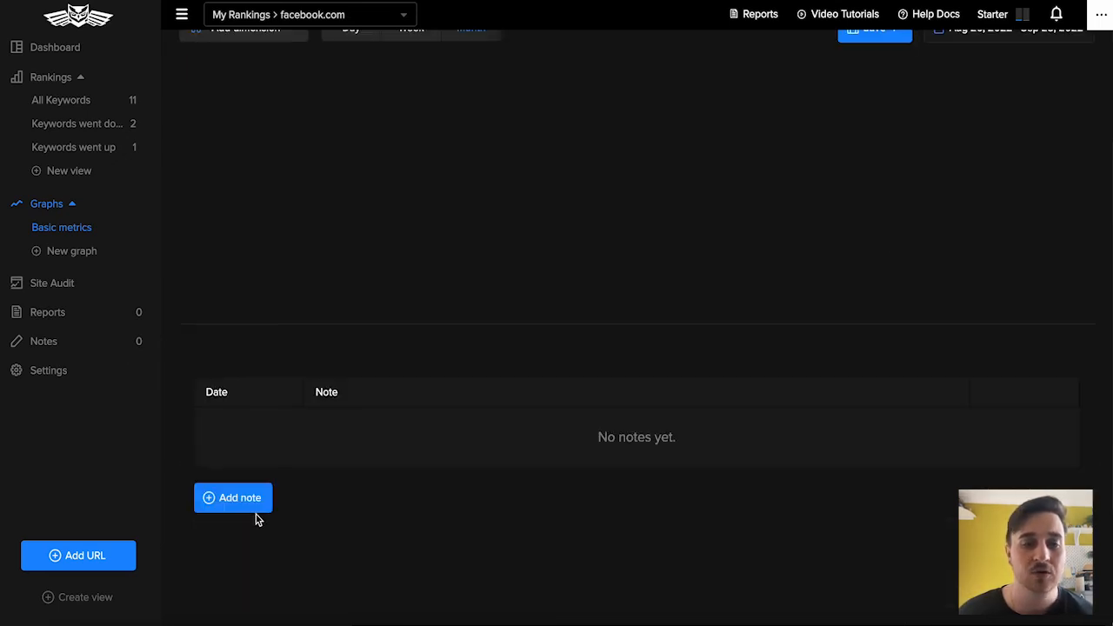
pyautogui.click(241, 499)
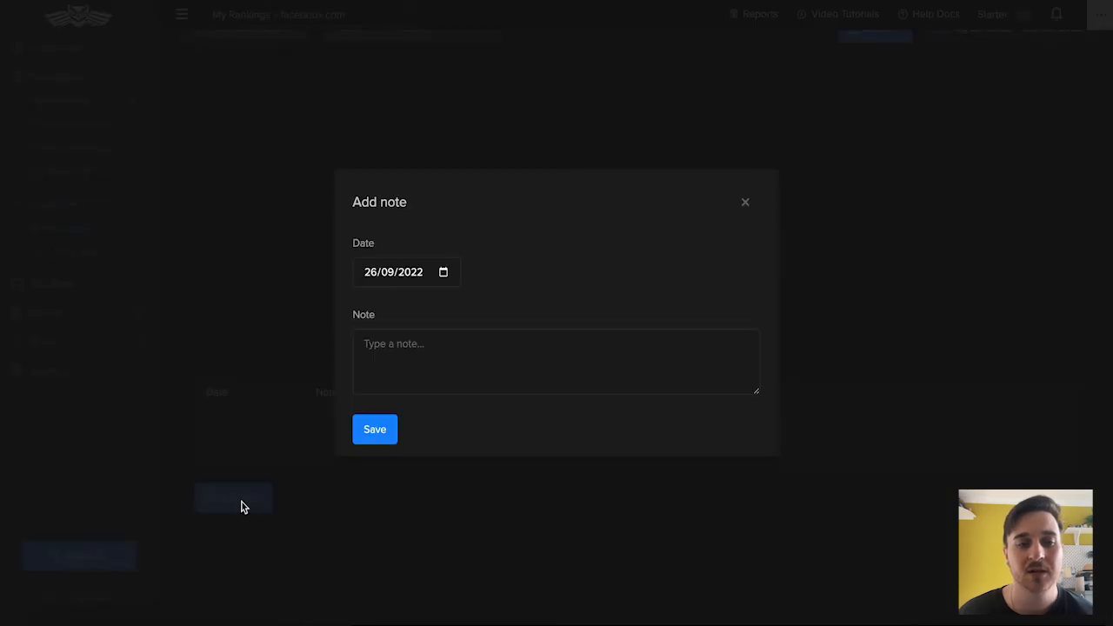
pyautogui.click(416, 357)
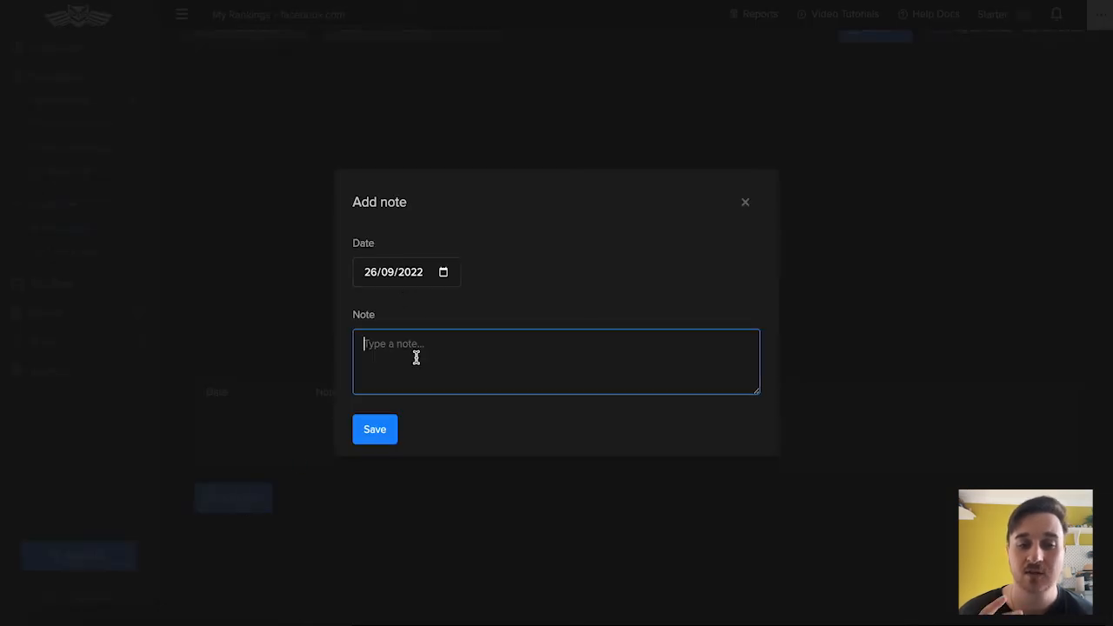
pyautogui.click(499, 581)
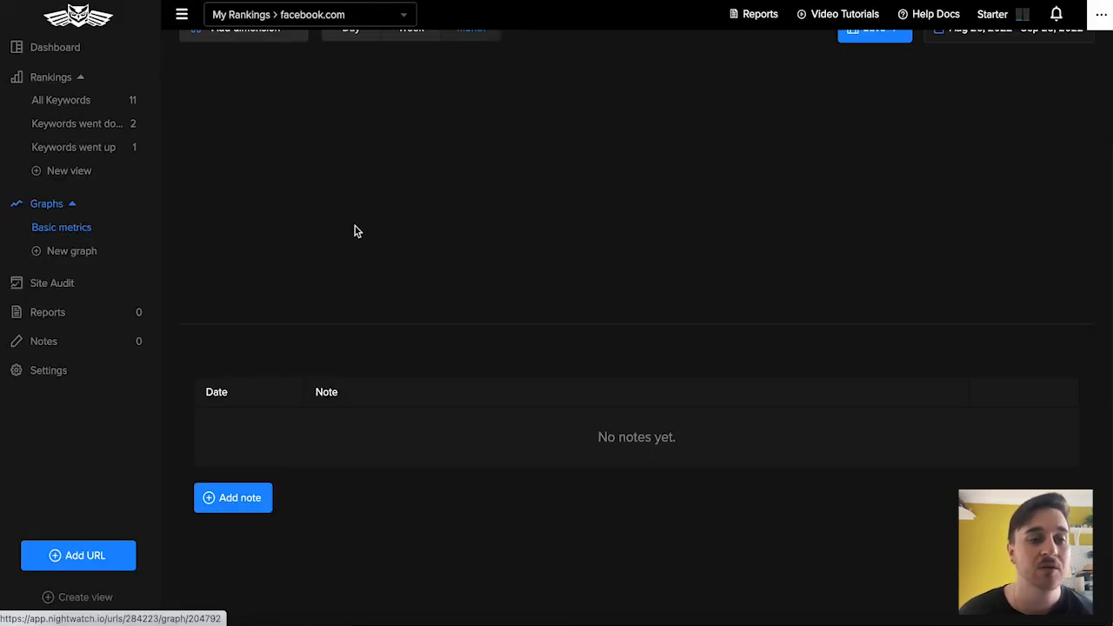
pyautogui.scroll(2, 354, 231)
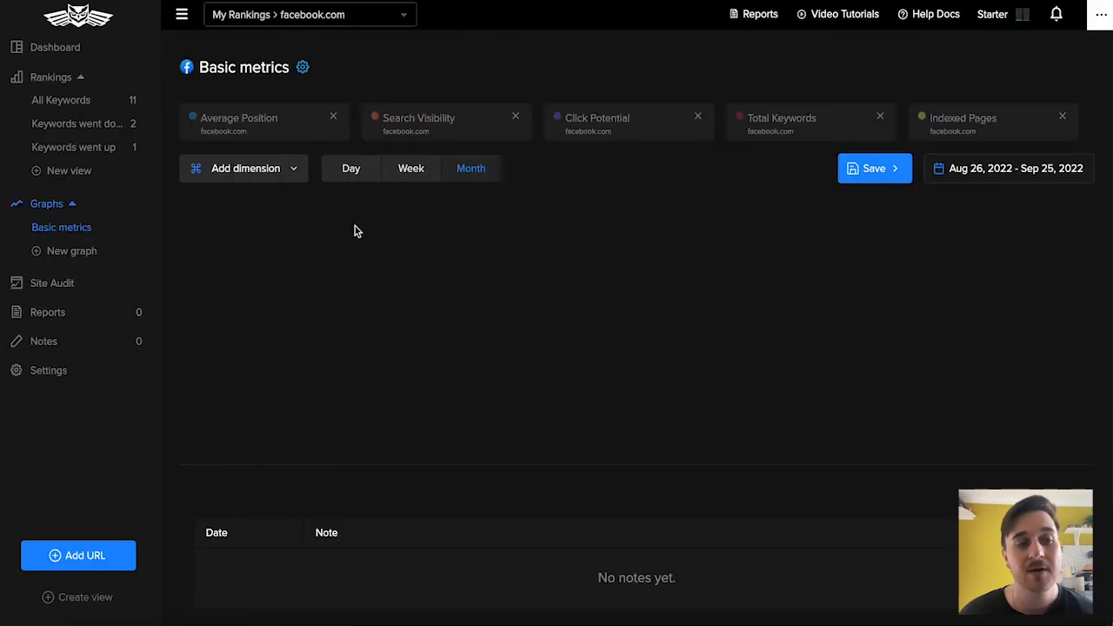
# Open a new graph for facebook.com, check the date choices in the keyword's SERP preview, and close the preview
pyautogui.click(71, 251)
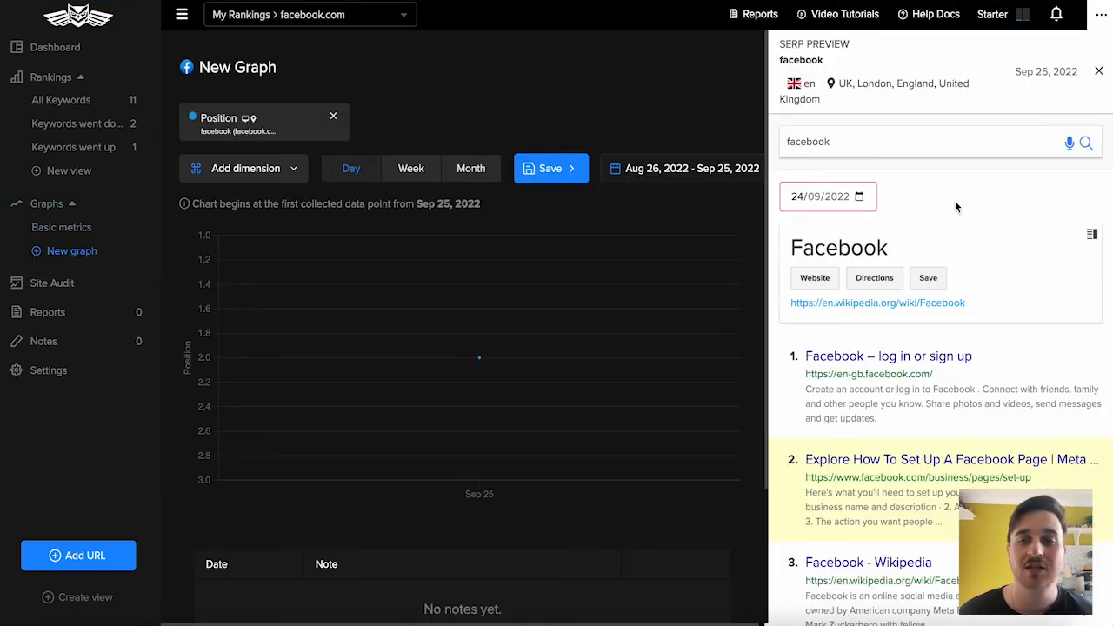
pyautogui.click(859, 198)
pyautogui.click(976, 191)
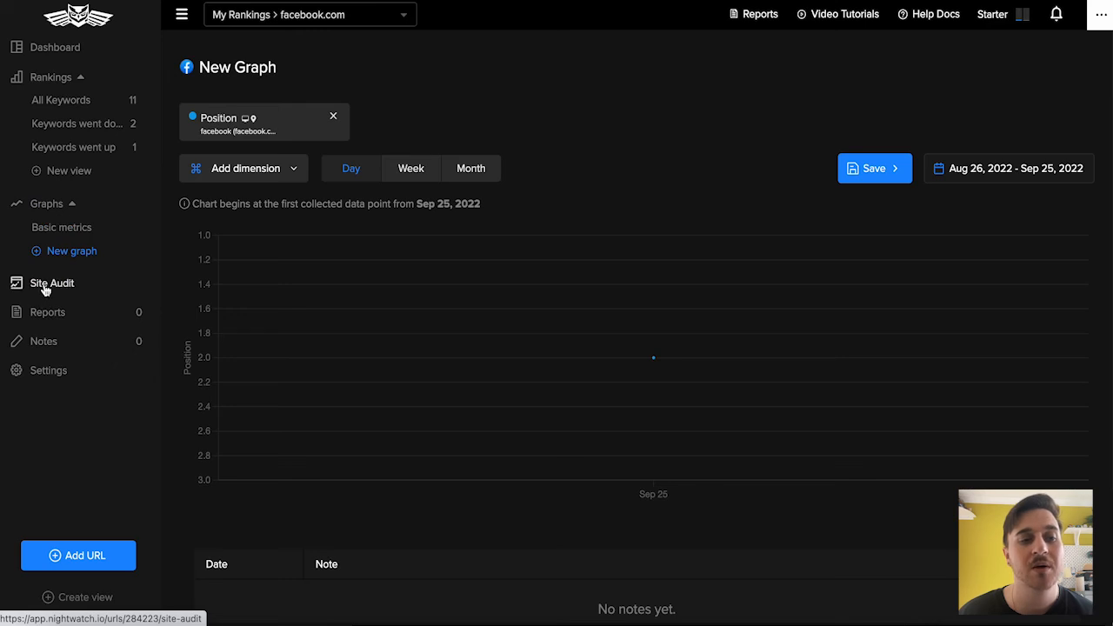
# Review the Site Audit crawl settings for facebook.com and check the recurring crawling frequencies, leaving recurring crawling off
pyautogui.click(45, 285)
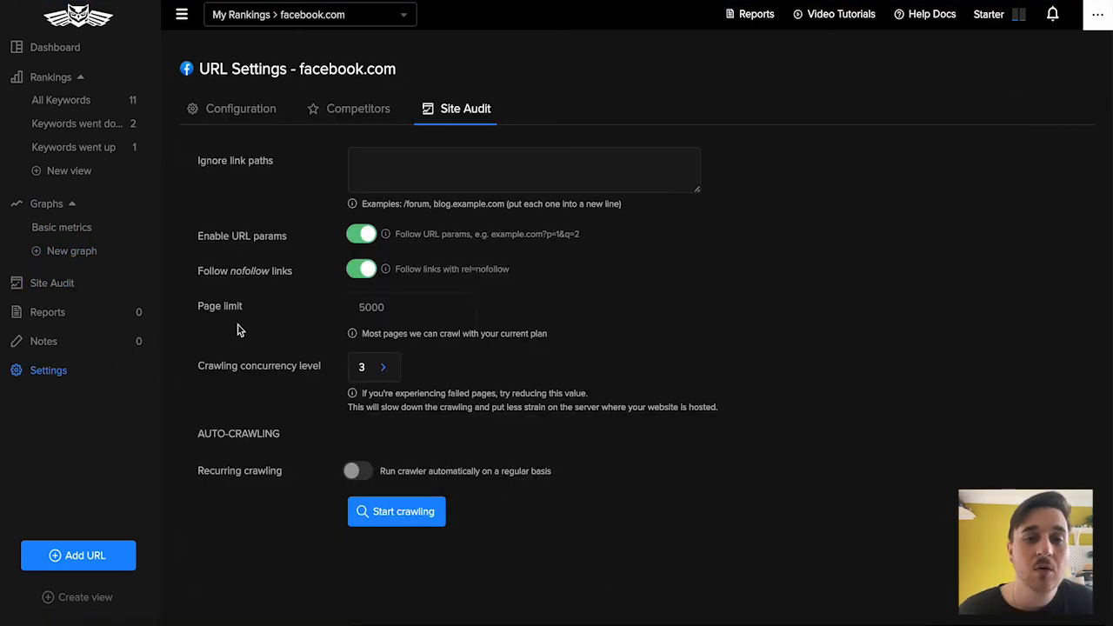
pyautogui.click(368, 158)
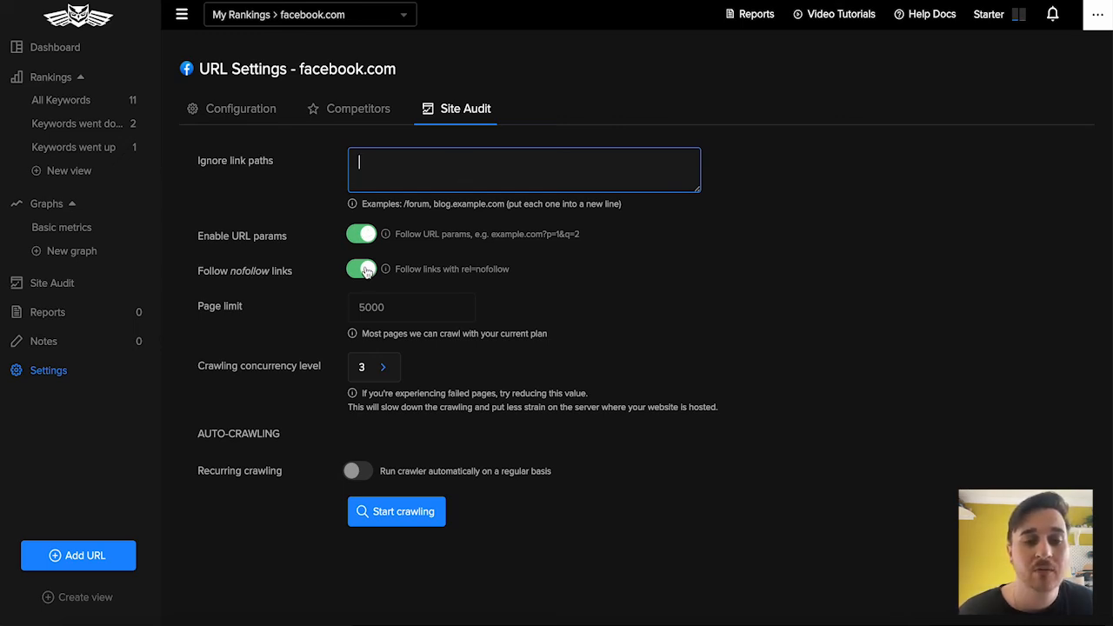
pyautogui.click(393, 313)
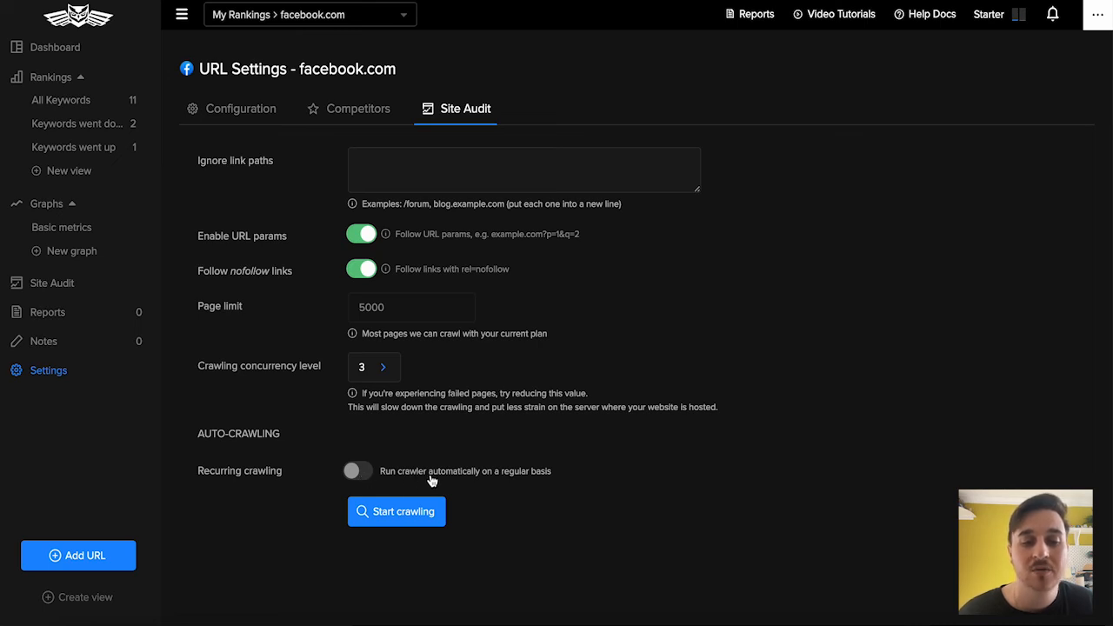
pyautogui.click(353, 474)
pyautogui.click(627, 473)
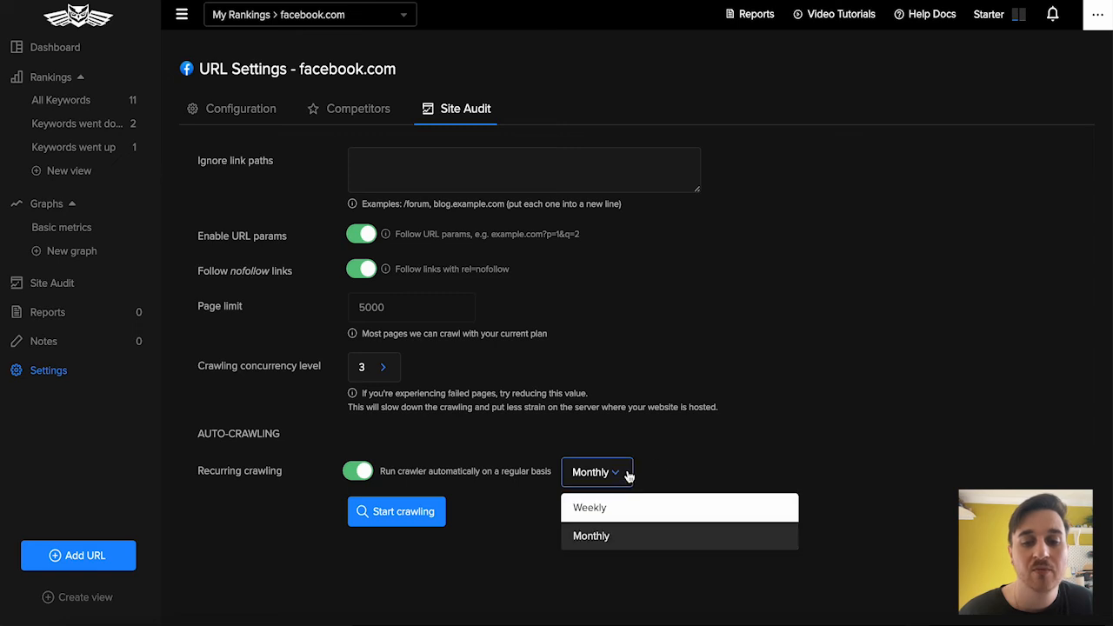
pyautogui.click(357, 470)
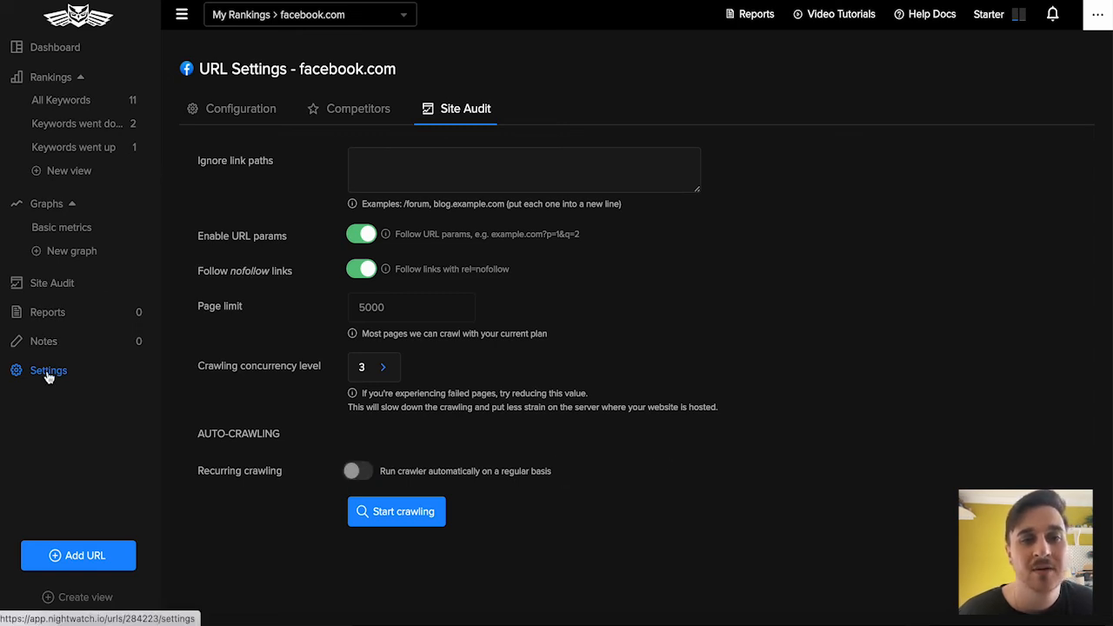
# Inspect the URL, Google Place, Google Carousel and custom name fields of facebook.com's competitors, and try a blank competitor row without saving
pyautogui.click(339, 116)
pyautogui.click(334, 203)
pyautogui.click(327, 253)
pyautogui.click(322, 306)
pyautogui.click(492, 206)
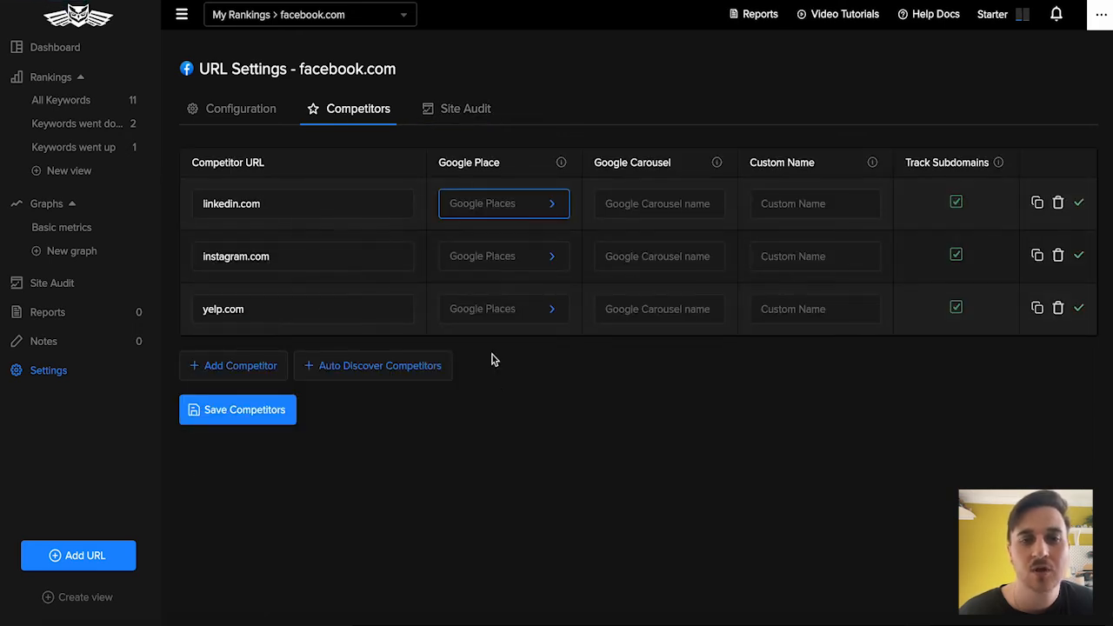
pyautogui.click(662, 204)
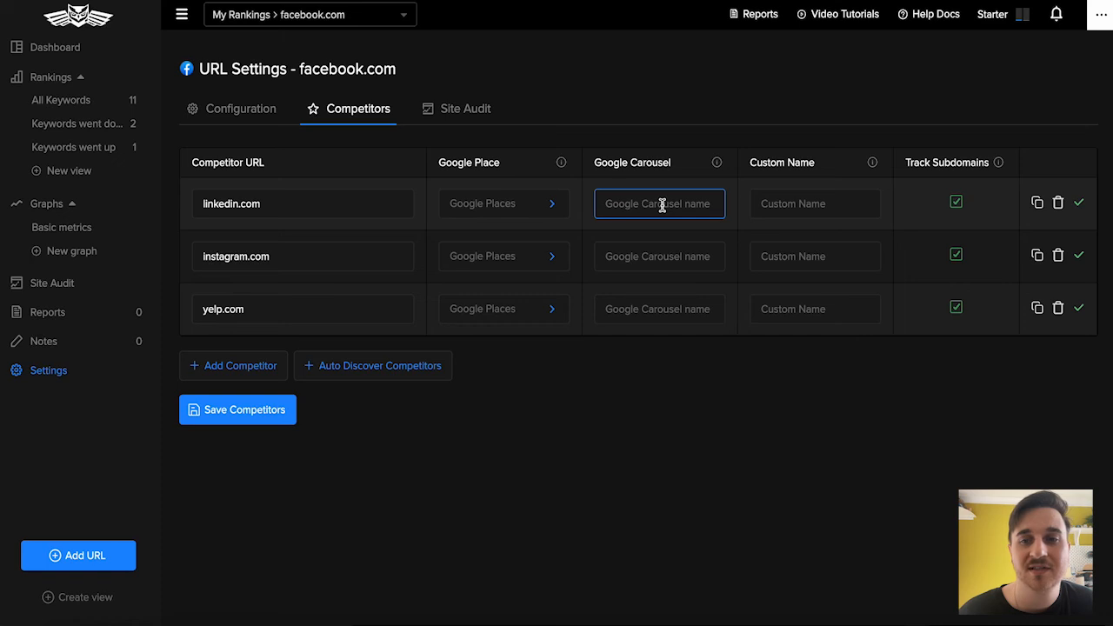
pyautogui.click(828, 201)
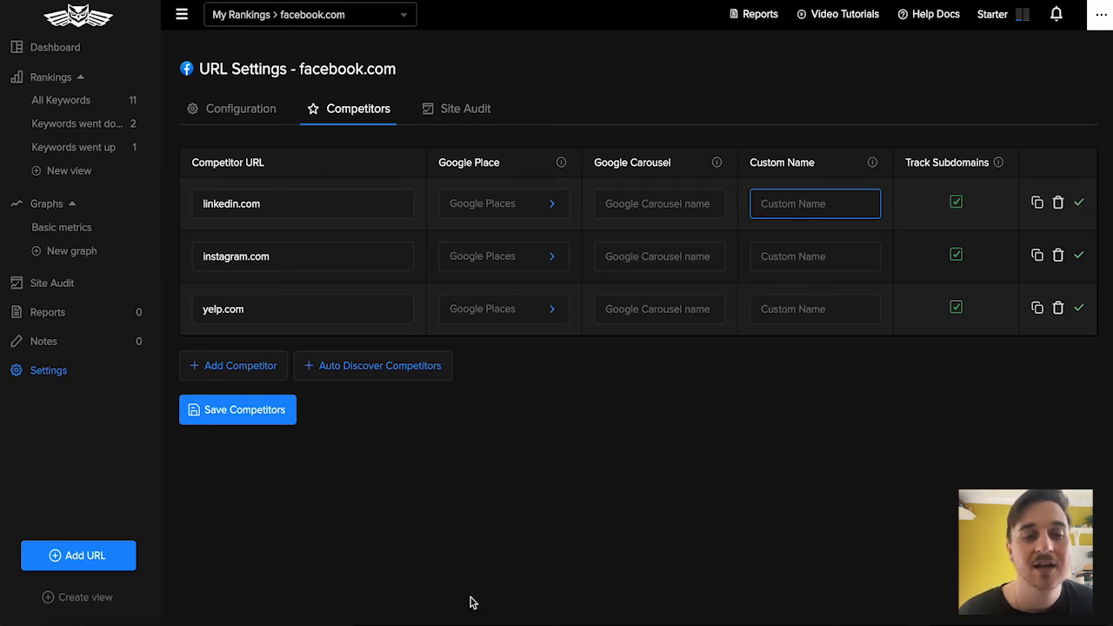
pyautogui.click(239, 369)
pyautogui.click(282, 362)
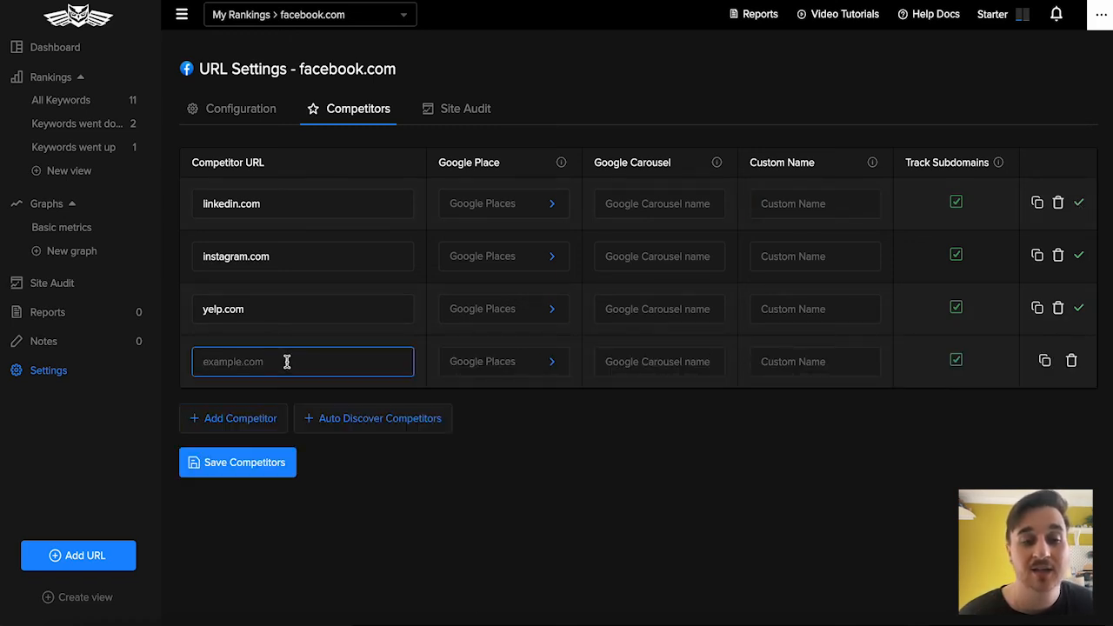
# Review the URL configuration of facebook.com, from name and Google Place to country, language, group and Google Analytics
pyautogui.click(267, 111)
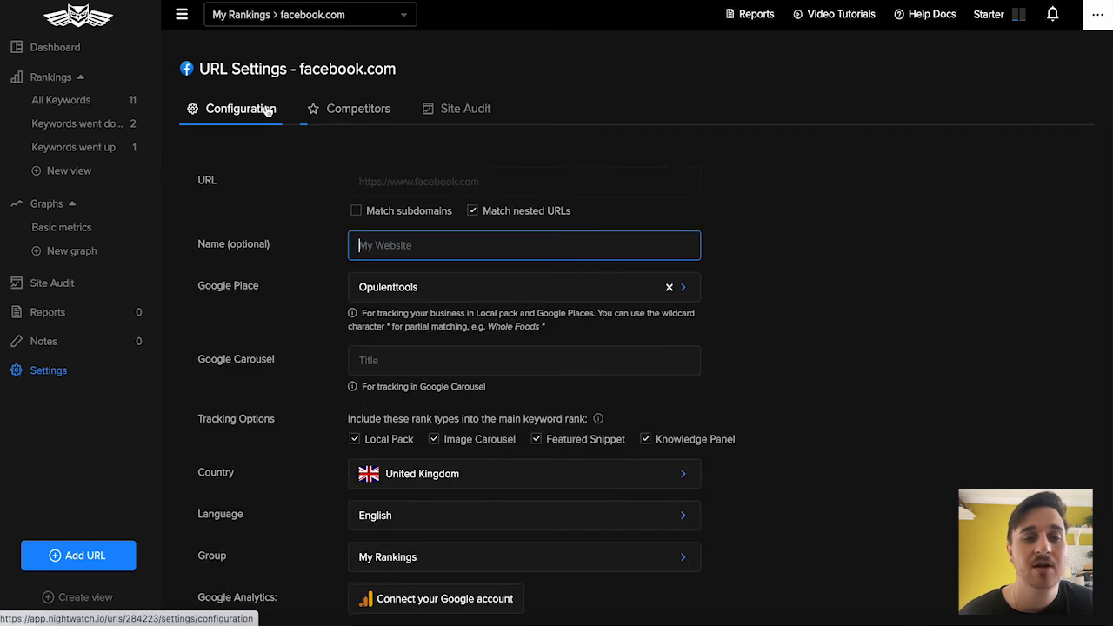
pyautogui.scroll(-3, 261, 373)
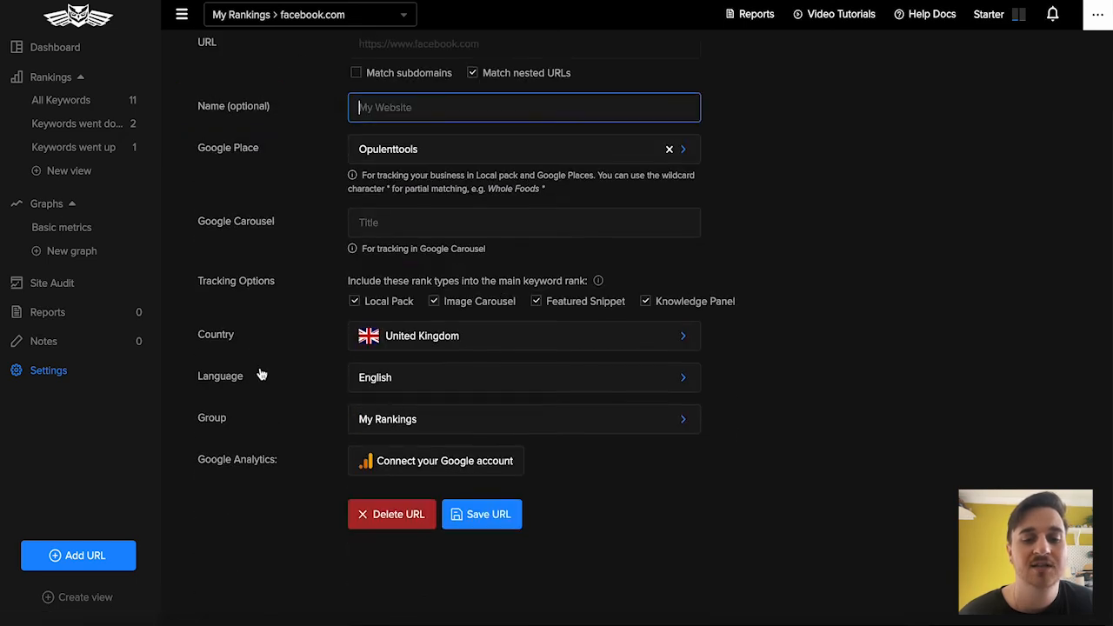
pyautogui.scroll(3, 261, 373)
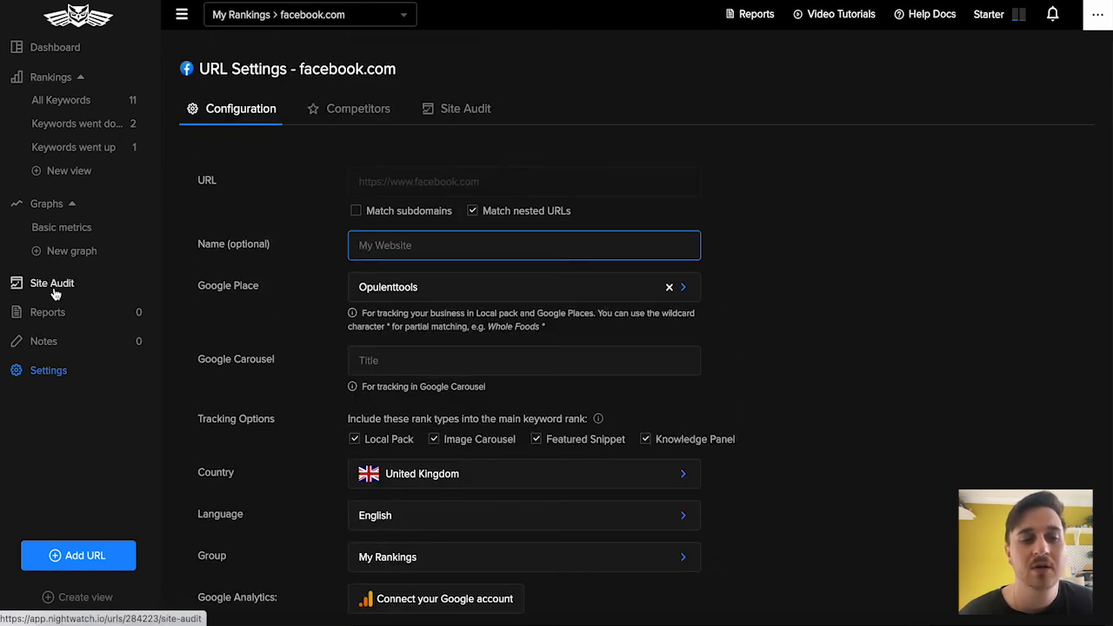
# Start a new report for facebook.com and look over its templates, elements and preview without creating it
pyautogui.click(45, 313)
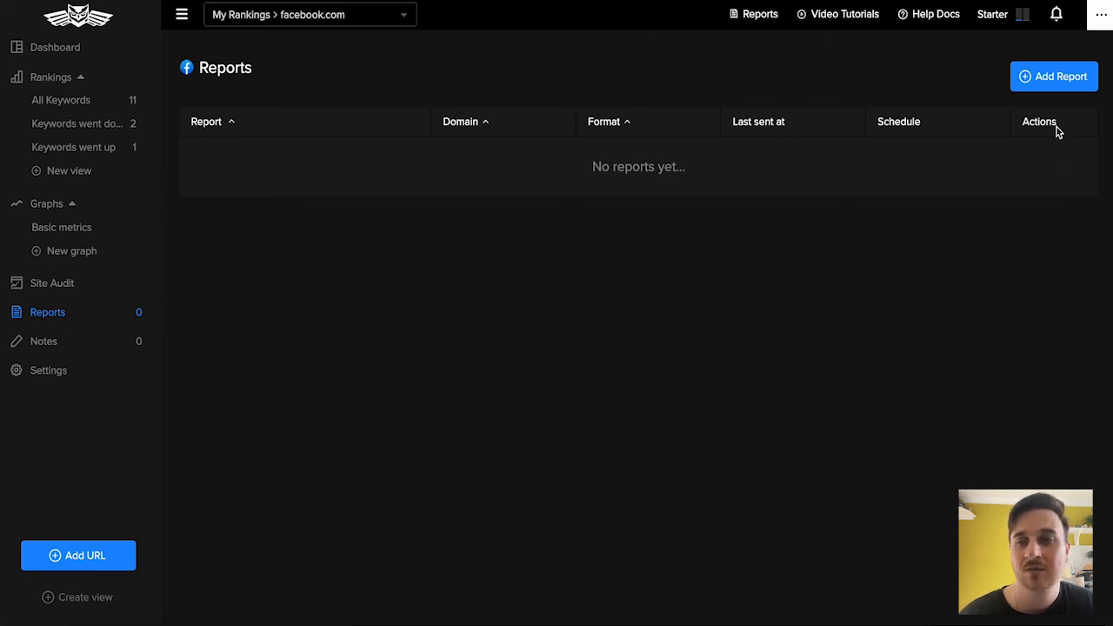
pyautogui.click(1069, 82)
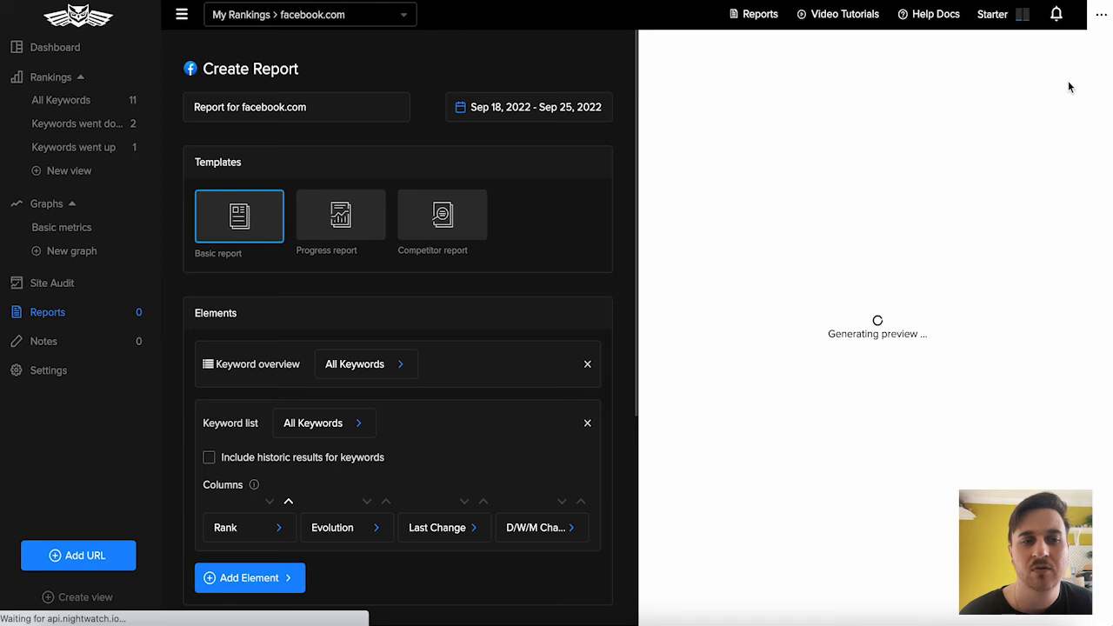
pyautogui.scroll(-2, 586, 222)
pyautogui.scroll(1, 586, 227)
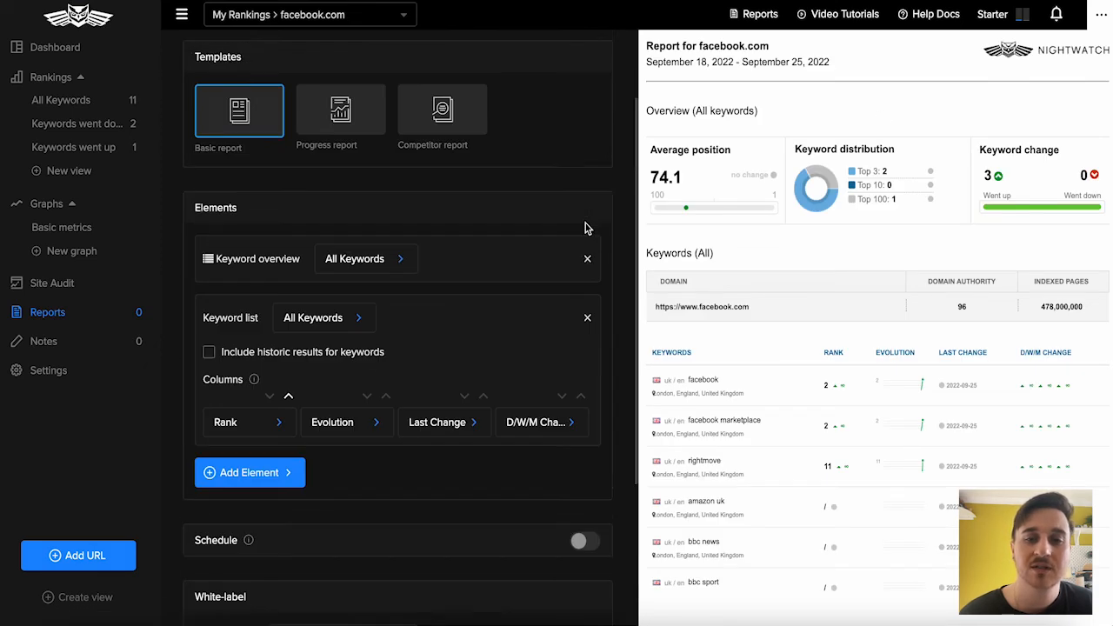
pyautogui.scroll(1, 585, 228)
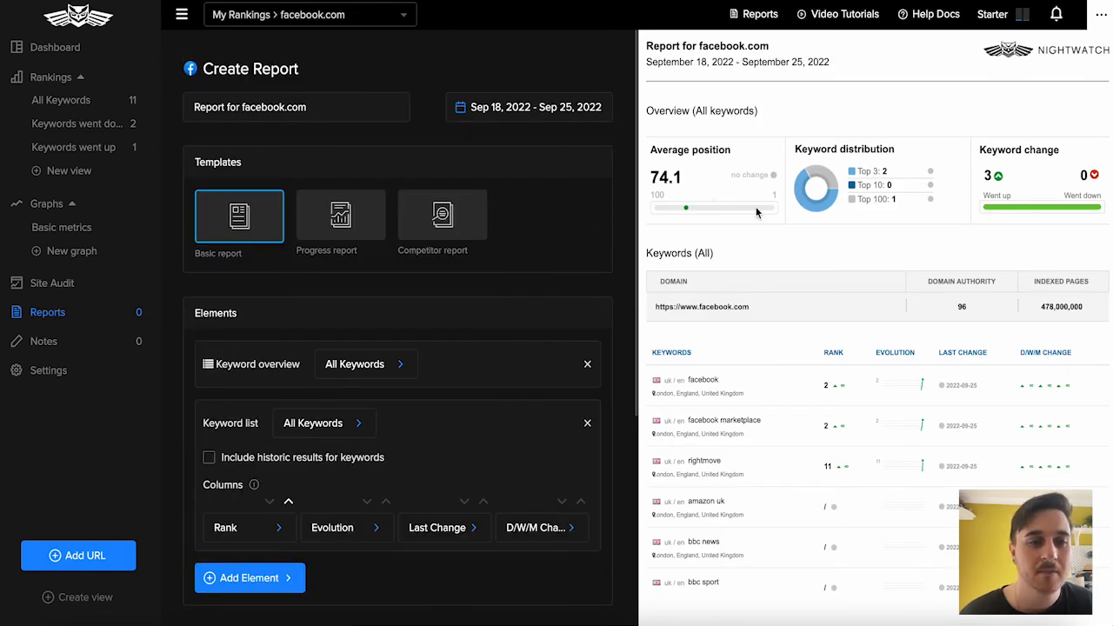
# Open facebook.com's notes, inspect the form for a new note, and close it without saving
pyautogui.click(44, 343)
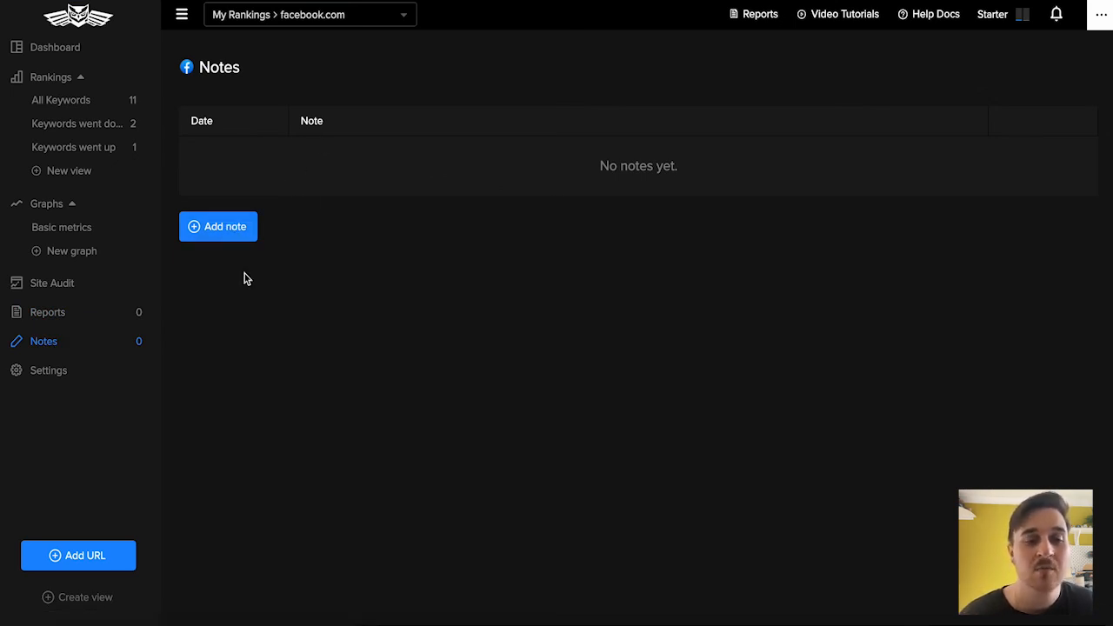
pyautogui.click(231, 229)
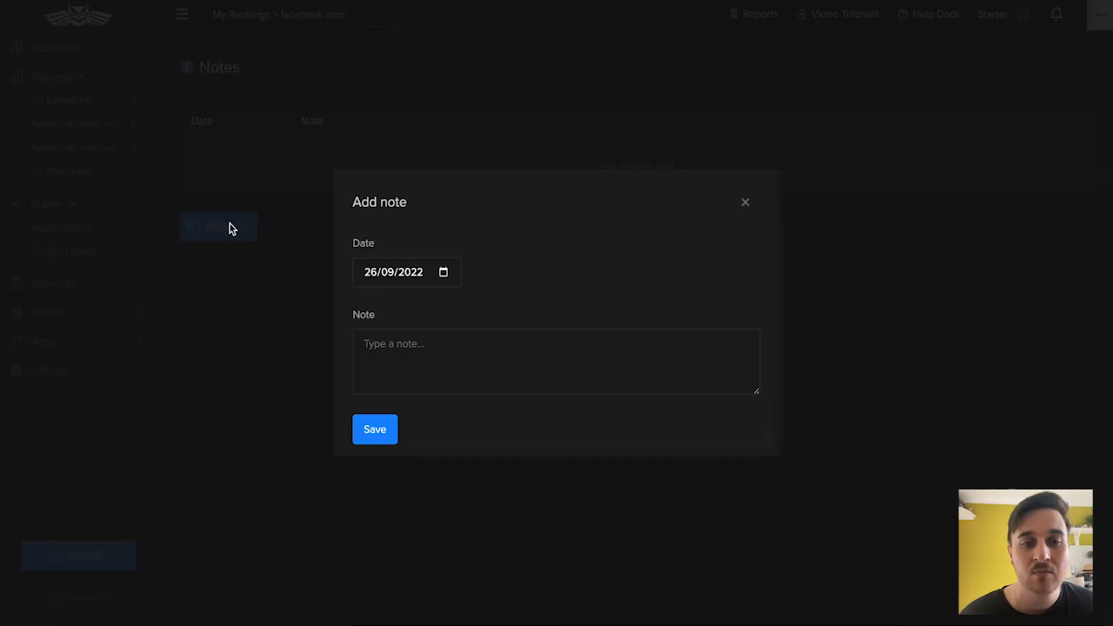
pyautogui.click(437, 351)
pyautogui.click(745, 202)
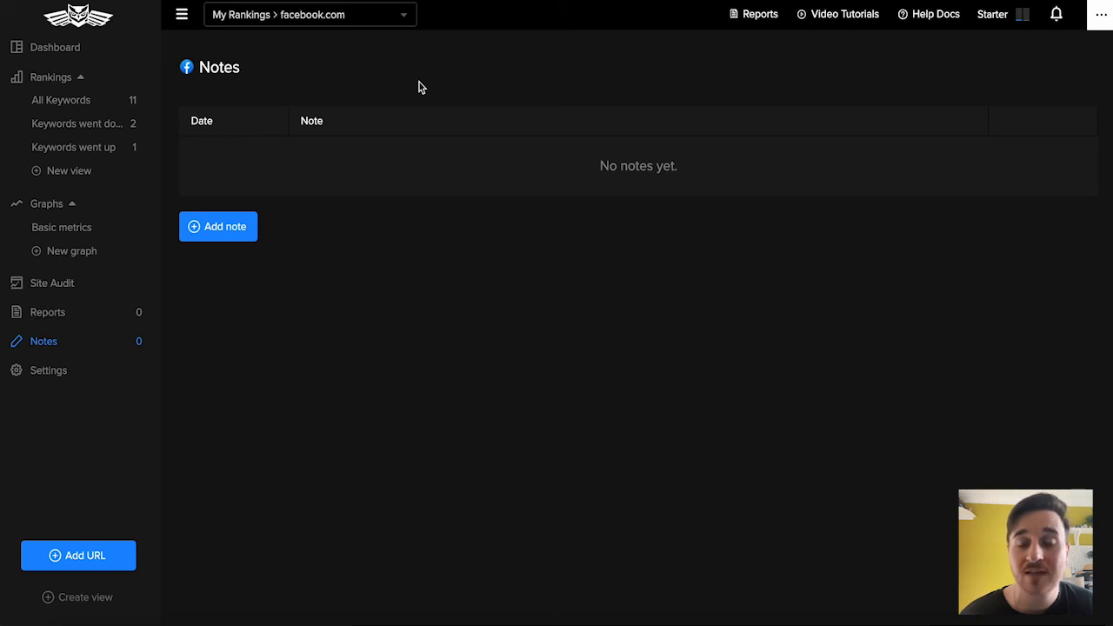
# Switch to the opulenttools.com website and examine its Basic metrics graph and notes area
pyautogui.click(404, 21)
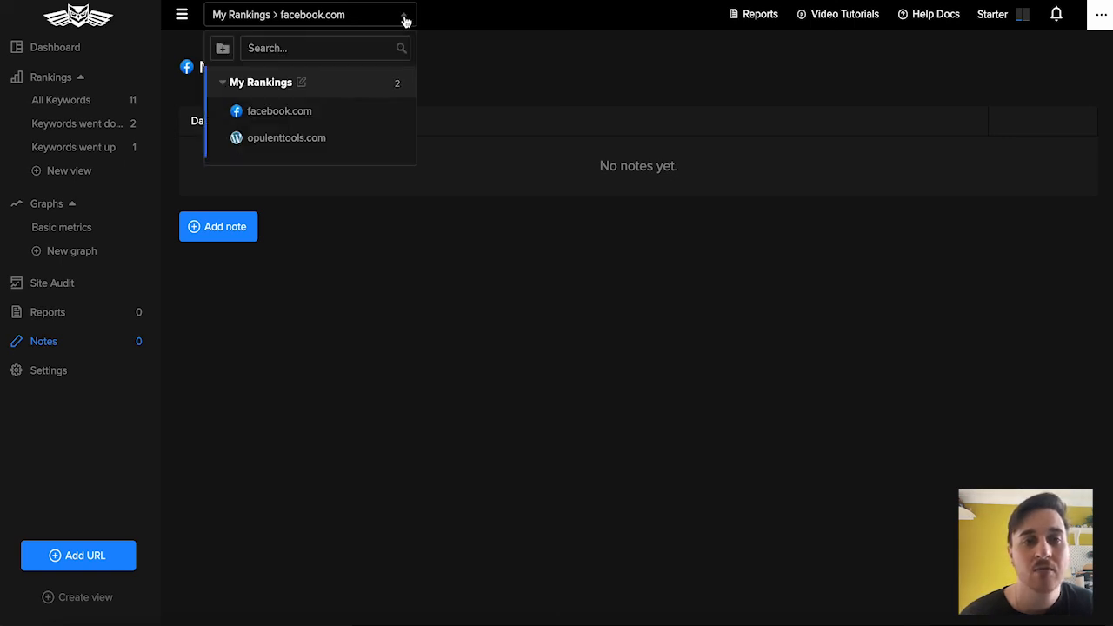
pyautogui.click(301, 144)
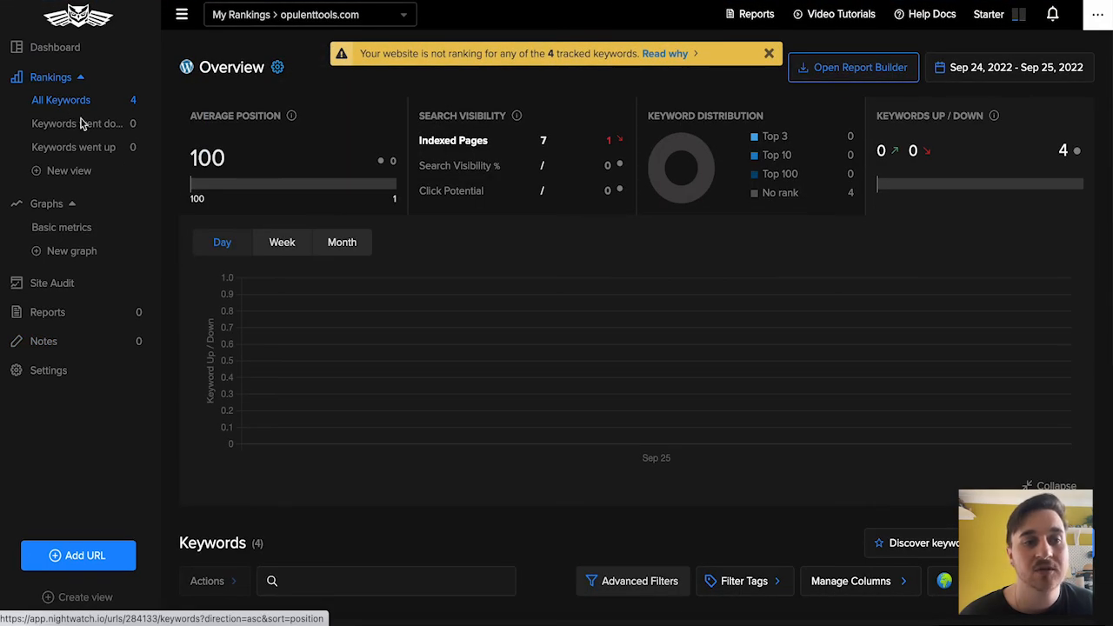
pyautogui.click(65, 227)
pyautogui.scroll(-2, 444, 235)
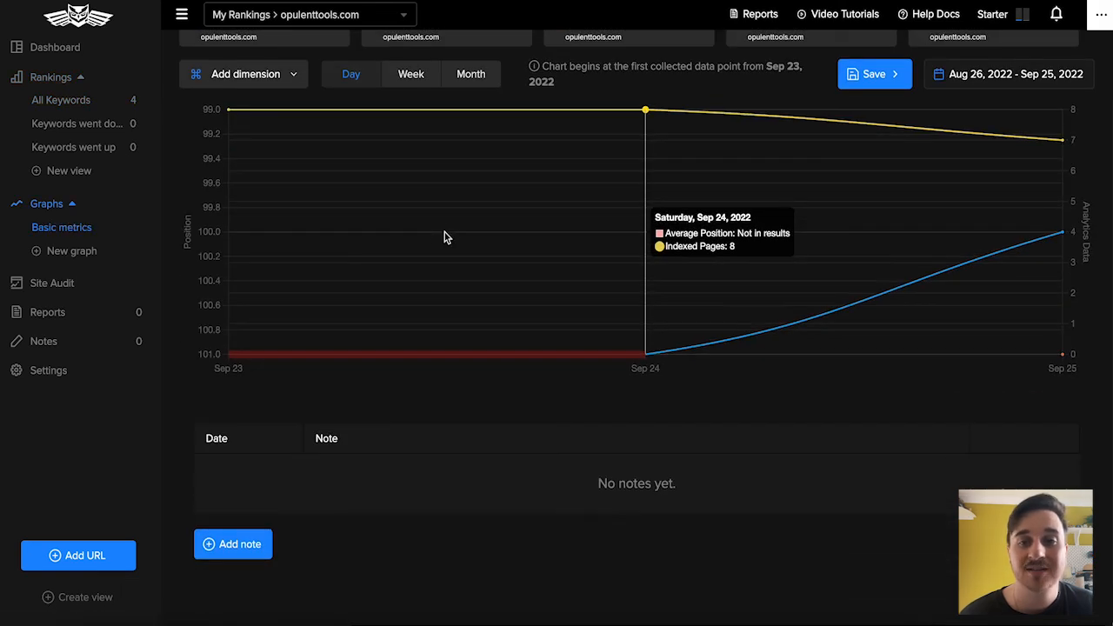
pyautogui.scroll(2, 286, 253)
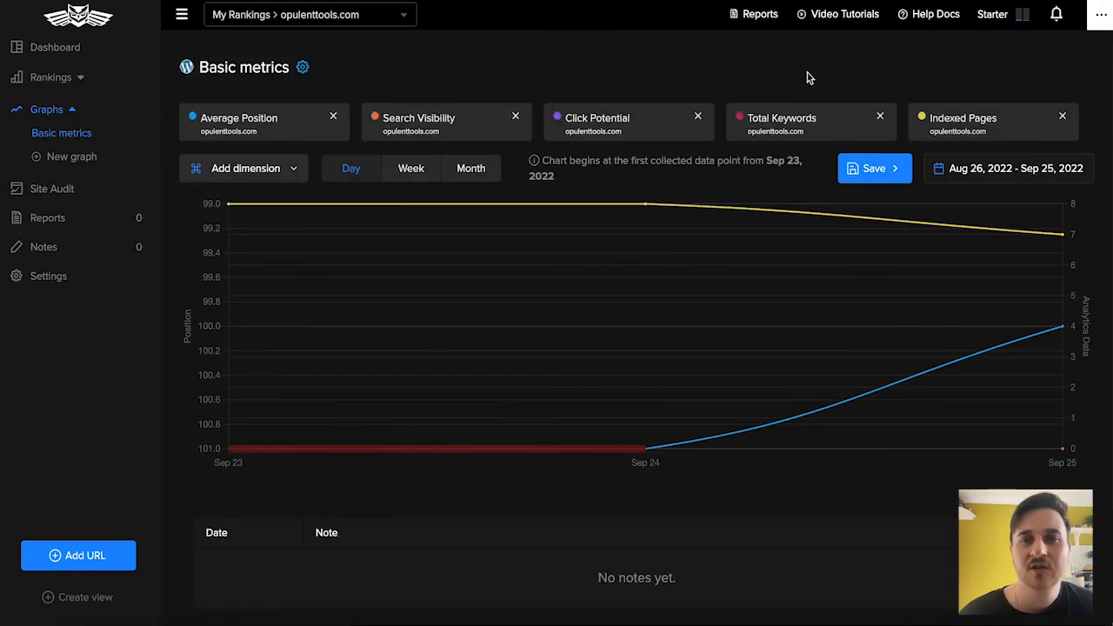